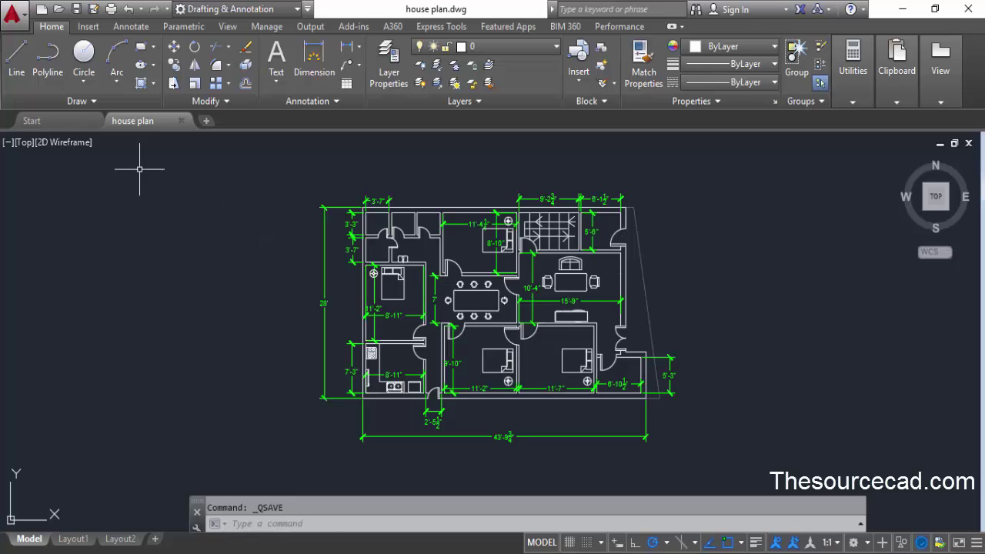
Step: Preview the acad and tutorial templates, then create a new drawing from Tutorial-iMfg
{"action": "left_click", "coordinate": [42, 11]}
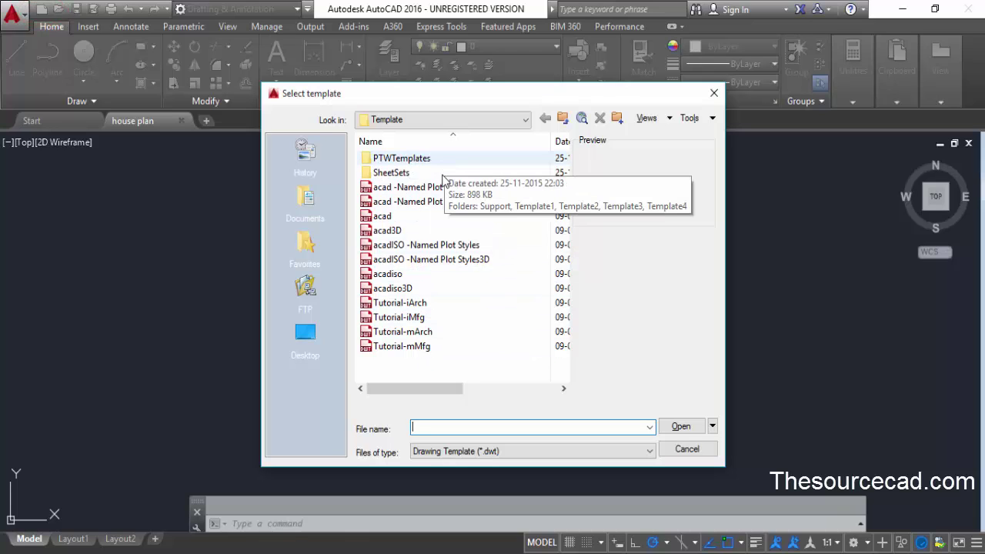
{"action": "left_click", "coordinate": [421, 219]}
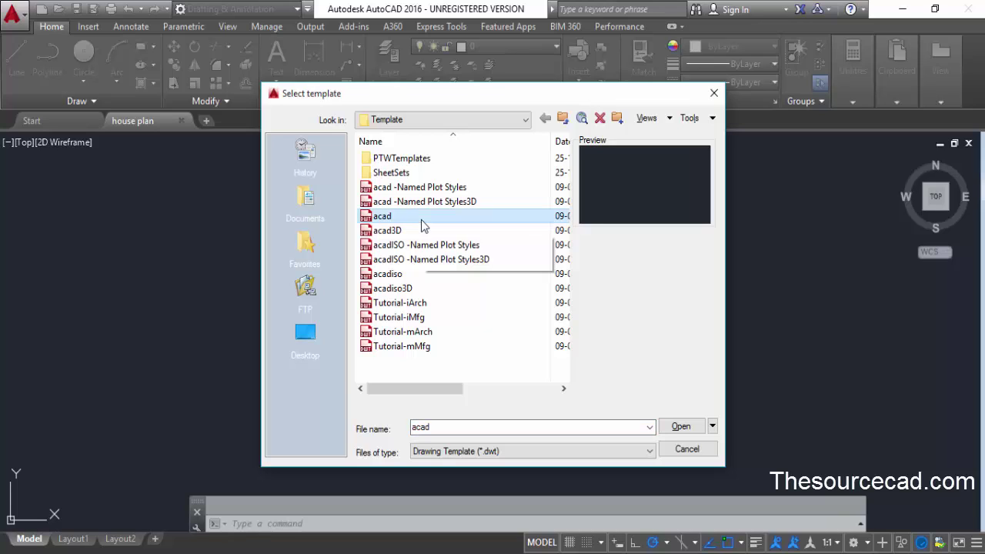
{"action": "left_click", "coordinate": [425, 304]}
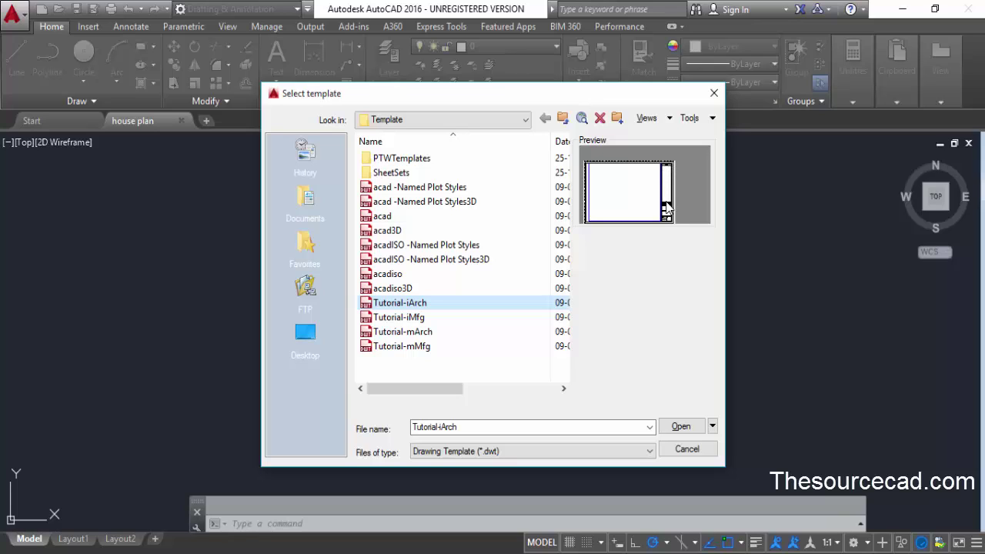
{"action": "left_click", "coordinate": [424, 319]}
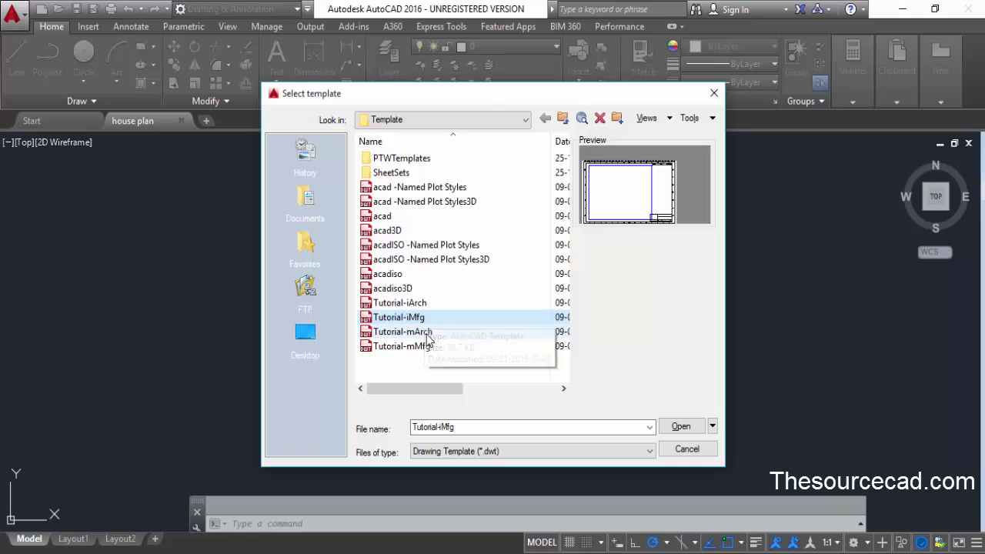
{"action": "left_click", "coordinate": [427, 336]}
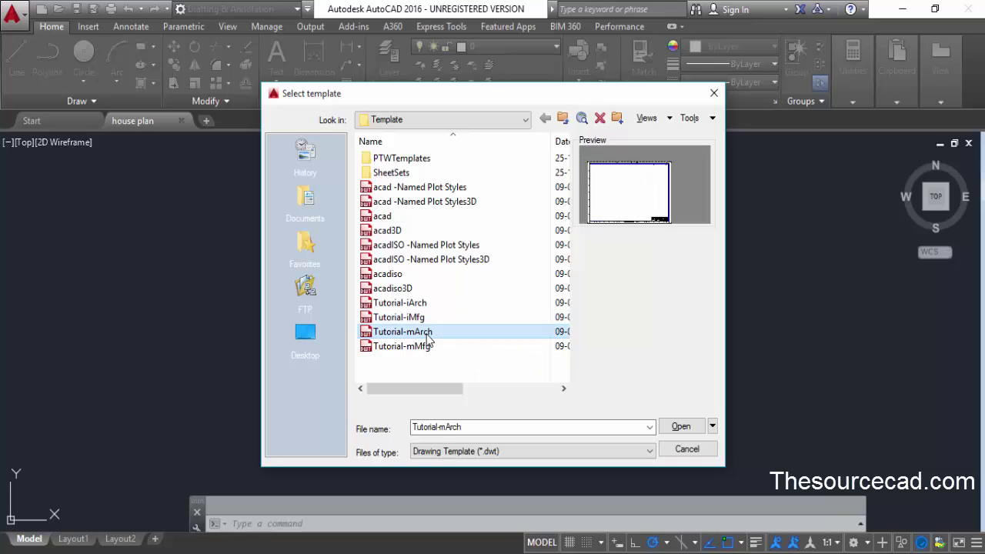
{"action": "left_click", "coordinate": [430, 347]}
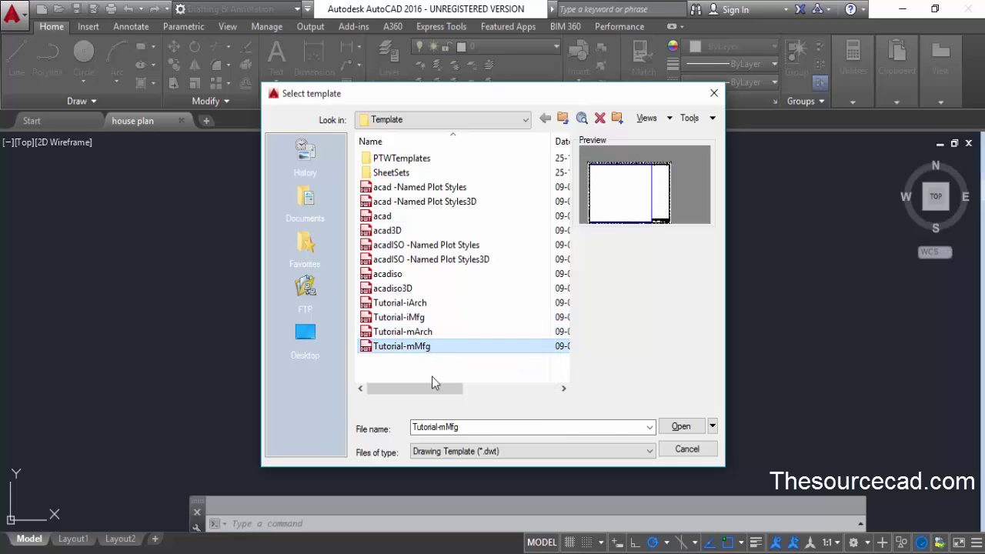
{"action": "left_click", "coordinate": [429, 318]}
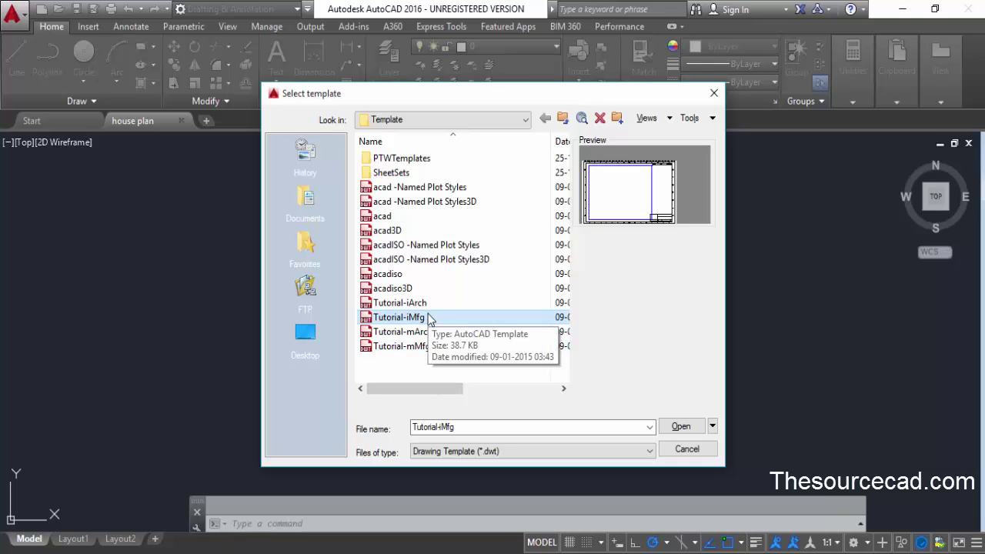
{"action": "left_click", "coordinate": [677, 428]}
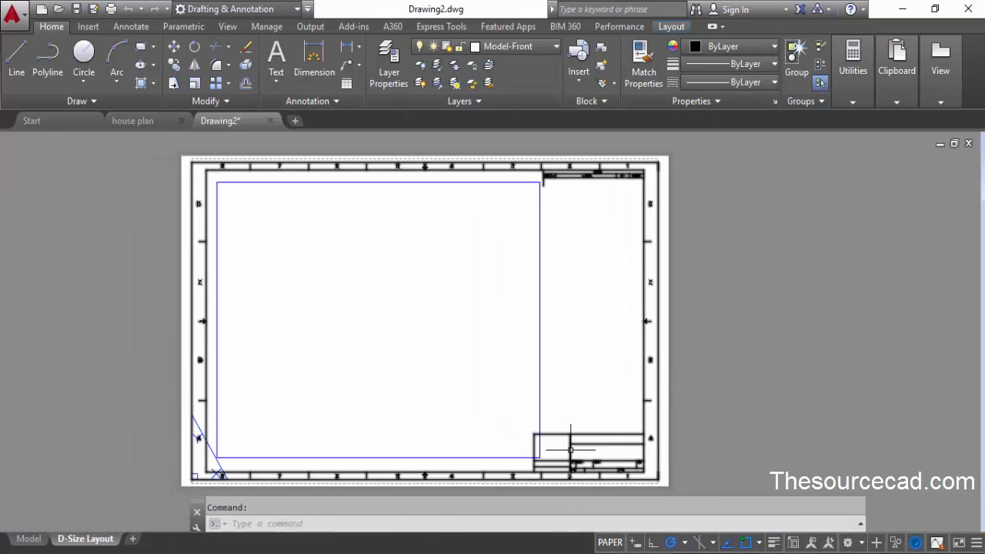
{"action": "scroll", "coordinate": [580, 470], "scroll_direction": "up", "scroll_amount": 2}
{"action": "scroll", "coordinate": [580, 471], "scroll_direction": "up", "scroll_amount": 3}
{"action": "scroll", "coordinate": [667, 451], "scroll_direction": "up", "scroll_amount": 2}
{"action": "middle_click_drag", "start_coordinate": [666, 454], "coordinate": [647, 344]}
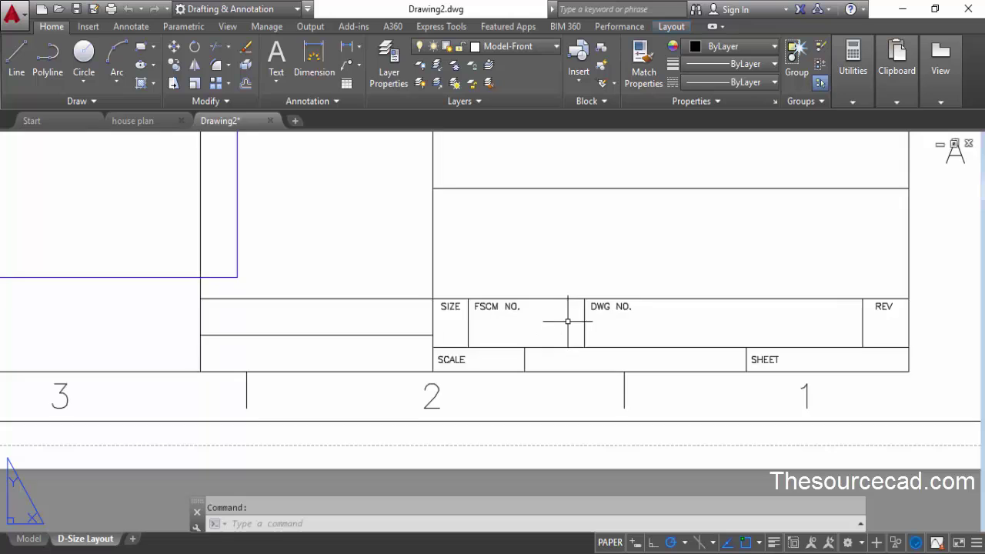
{"action": "scroll", "coordinate": [462, 395], "scroll_direction": "down", "scroll_amount": 3}
{"action": "scroll", "coordinate": [677, 257], "scroll_direction": "down", "scroll_amount": 3}
{"action": "middle_click_drag", "start_coordinate": [311, 293], "coordinate": [317, 453]}
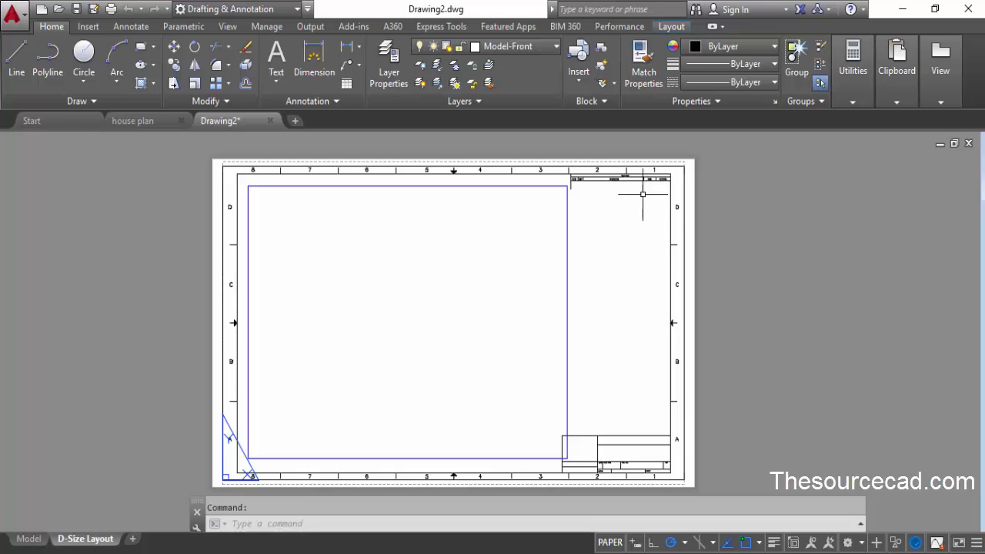
{"action": "scroll", "coordinate": [619, 181], "scroll_direction": "up", "scroll_amount": 5}
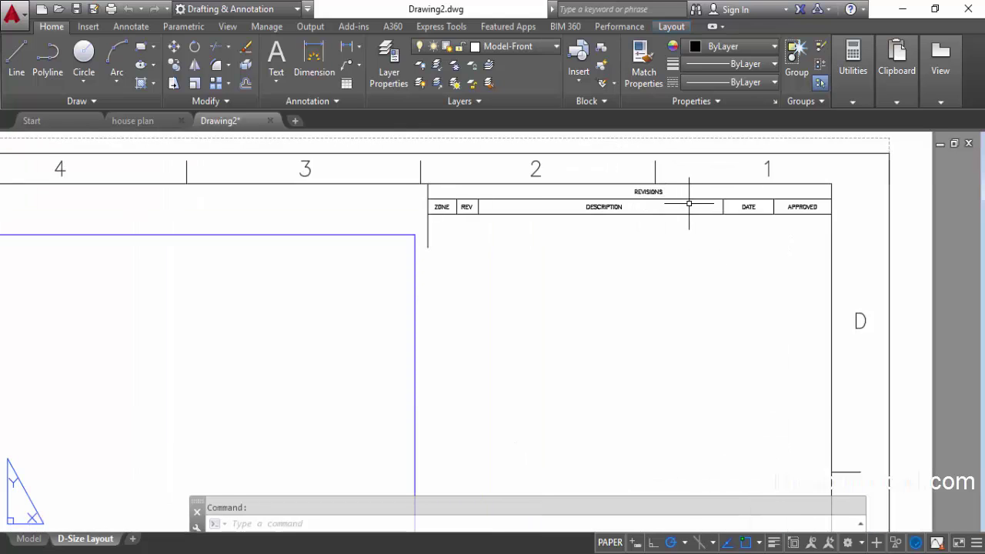
{"action": "scroll", "coordinate": [674, 247], "scroll_direction": "down", "scroll_amount": 5}
{"action": "middle_click_drag", "start_coordinate": [561, 370], "coordinate": [480, 317]}
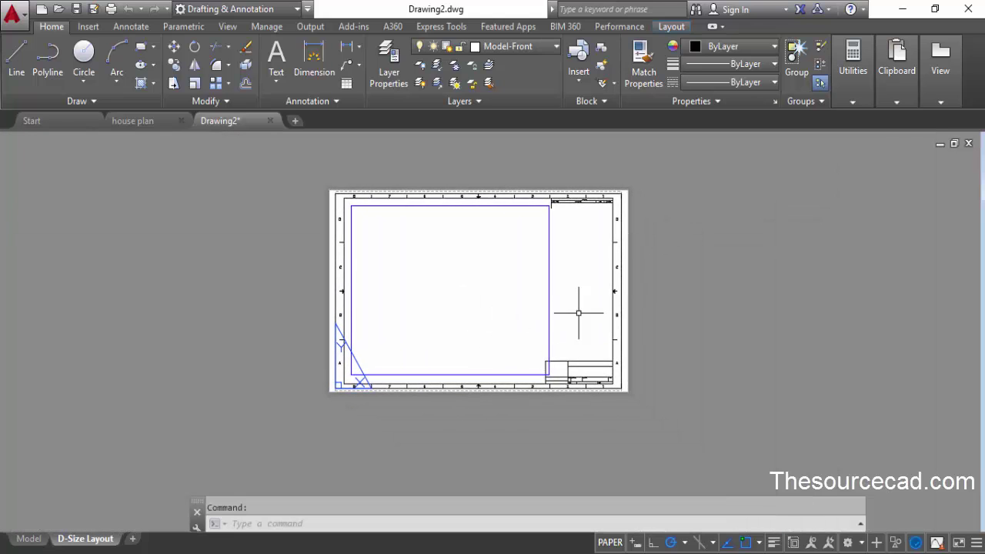
{"action": "mouse_move", "coordinate": [612, 261]}
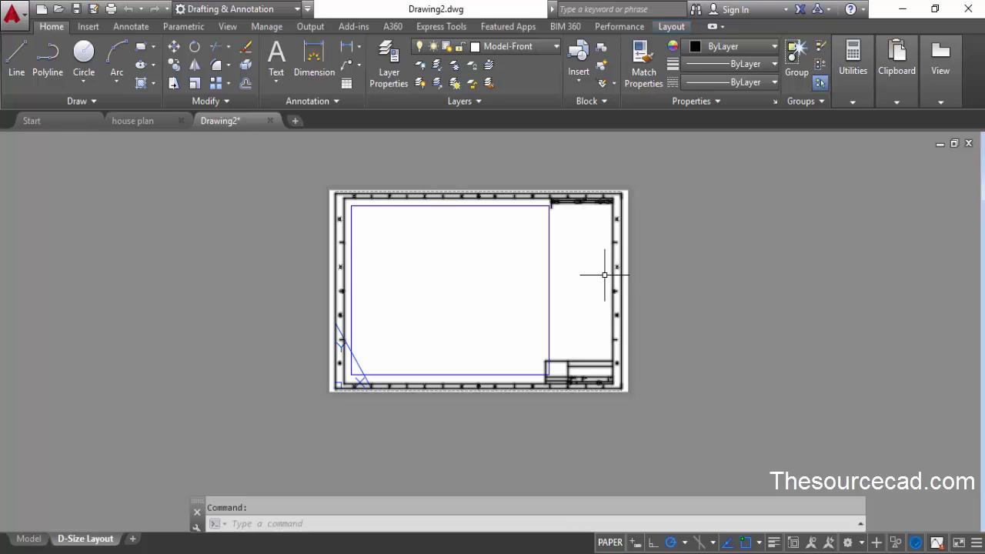
{"action": "scroll", "coordinate": [577, 389], "scroll_direction": "up", "scroll_amount": 5}
{"action": "scroll", "coordinate": [512, 411], "scroll_direction": "down", "scroll_amount": 6}
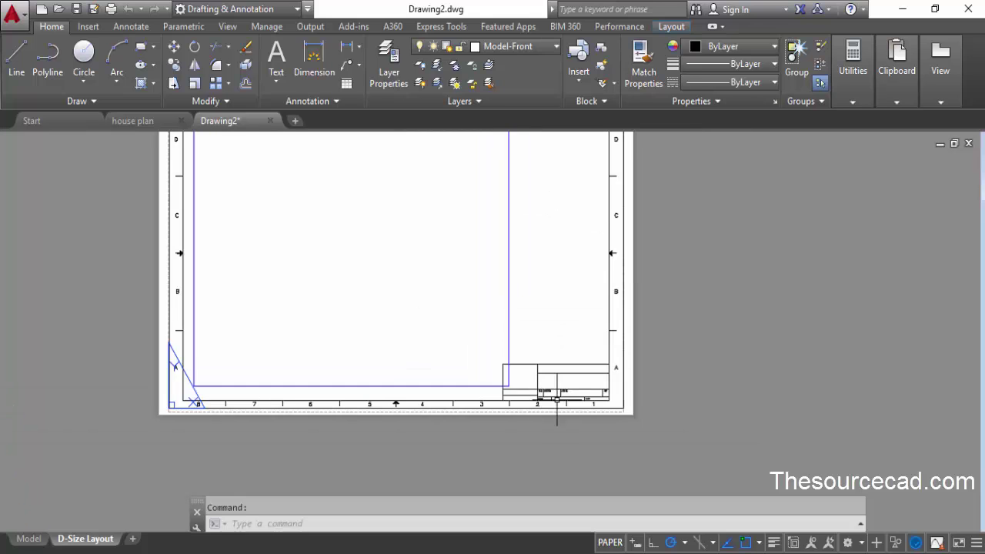
{"action": "scroll", "coordinate": [520, 330], "scroll_direction": "up", "scroll_amount": 2}
{"action": "mouse_move", "coordinate": [521, 330]}
{"action": "middle_mouse_down"}
{"action": "mouse_move", "coordinate": [529, 338]}
{"action": "mouse_move", "coordinate": [538, 330]}
{"action": "middle_mouse_up"}
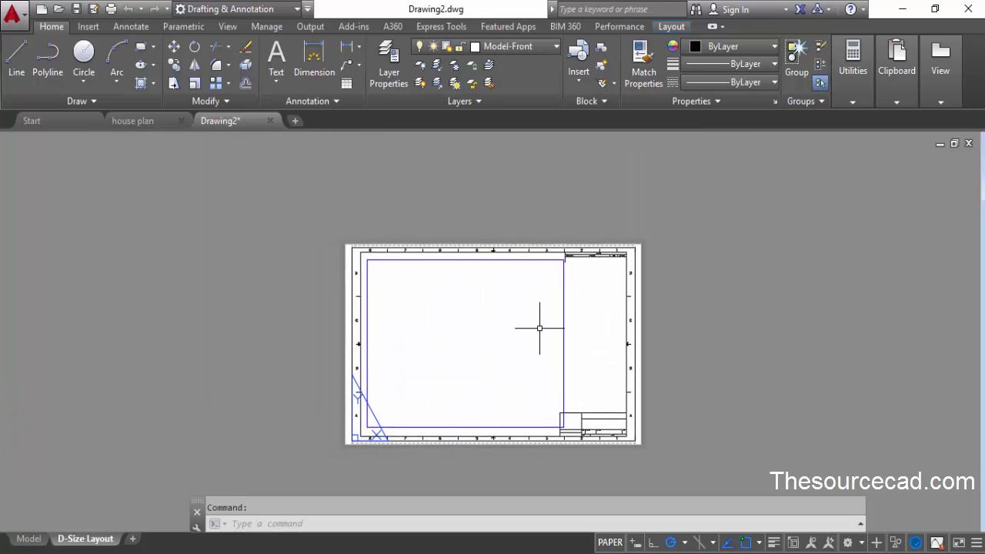
Step: Close Drawing2 without saving and erase the default viewport on the house plan's Layout1
{"action": "left_click", "coordinate": [269, 122]}
{"action": "left_click", "coordinate": [504, 319]}
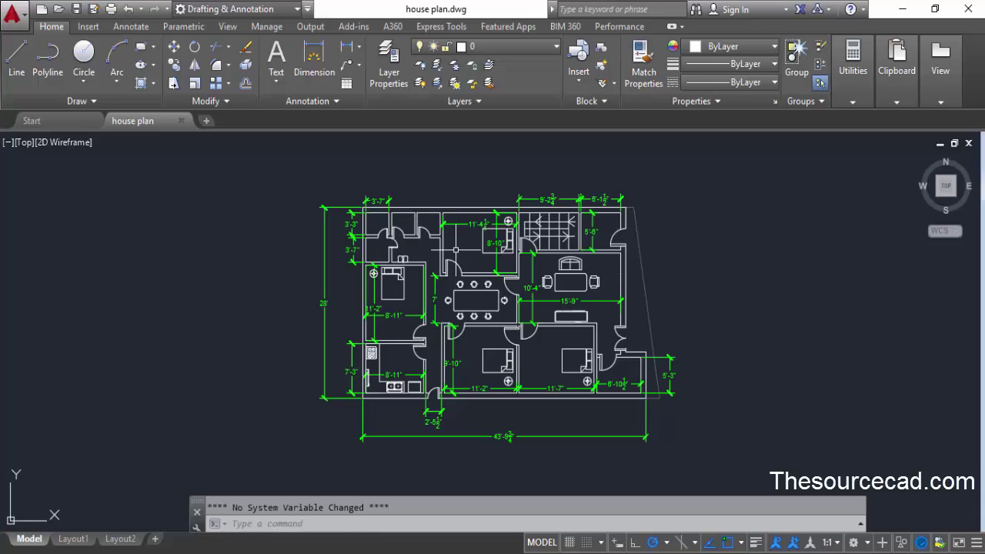
{"action": "left_click", "coordinate": [80, 539]}
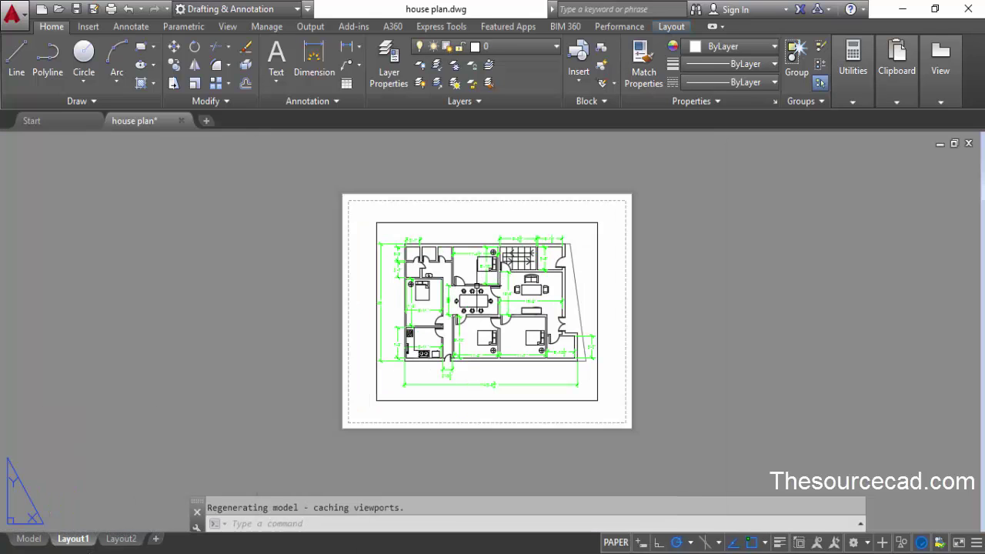
{"action": "left_click", "coordinate": [595, 229]}
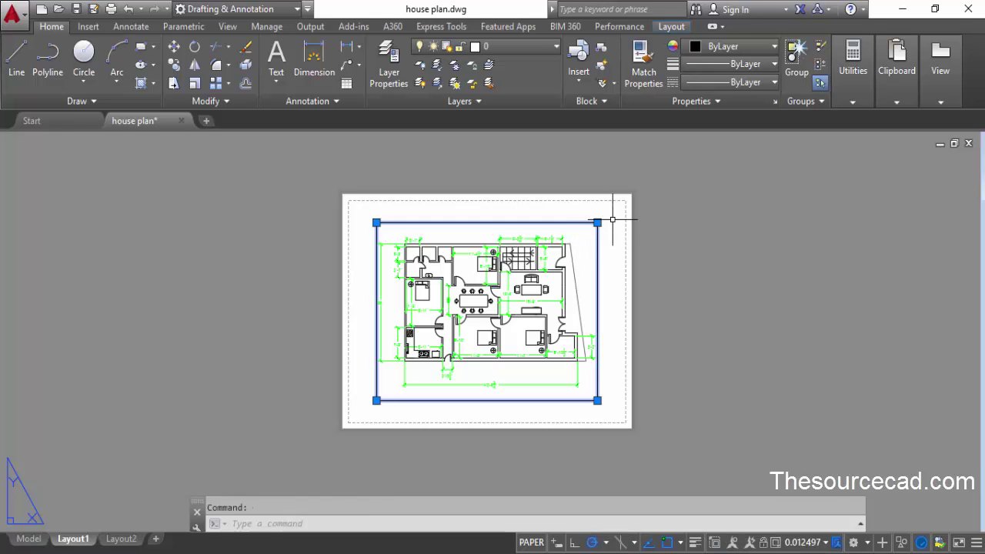
{"action": "right_click", "coordinate": [613, 226]}
{"action": "left_click", "coordinate": [636, 275]}
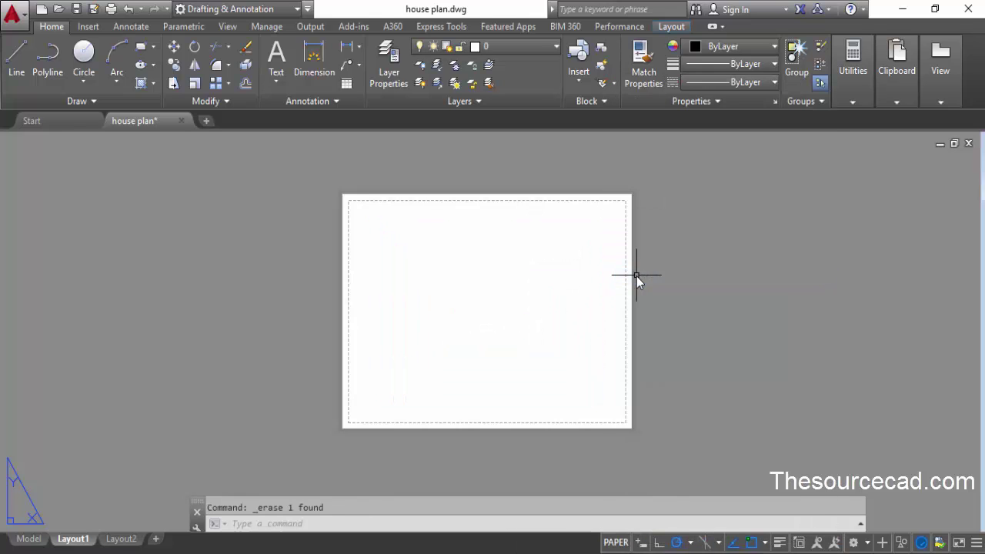
Step: Set Layout1's page setup to DWG To PDF.pc3 with ISO A3 (420 x 297 mm) paper
{"action": "right_click", "coordinate": [78, 542]}
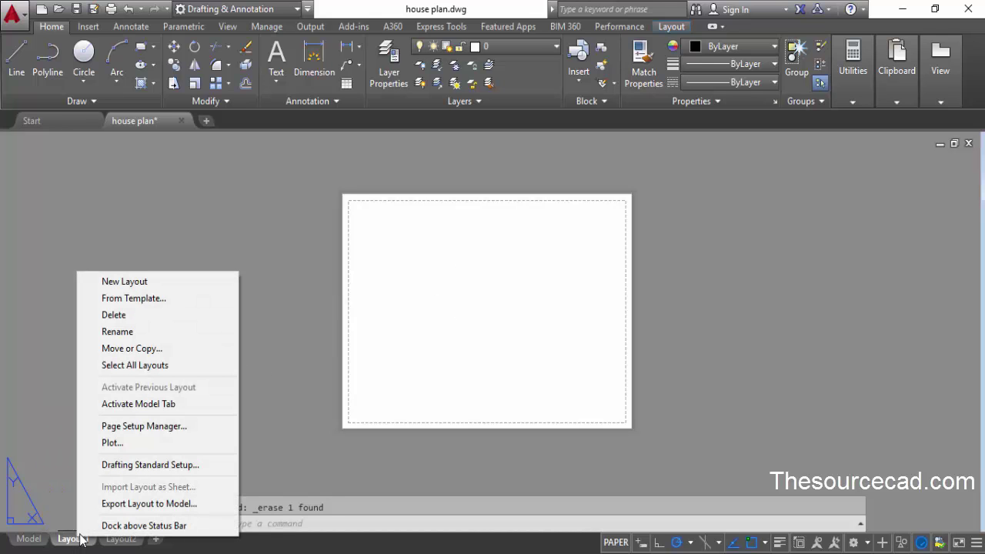
{"action": "left_click", "coordinate": [171, 427]}
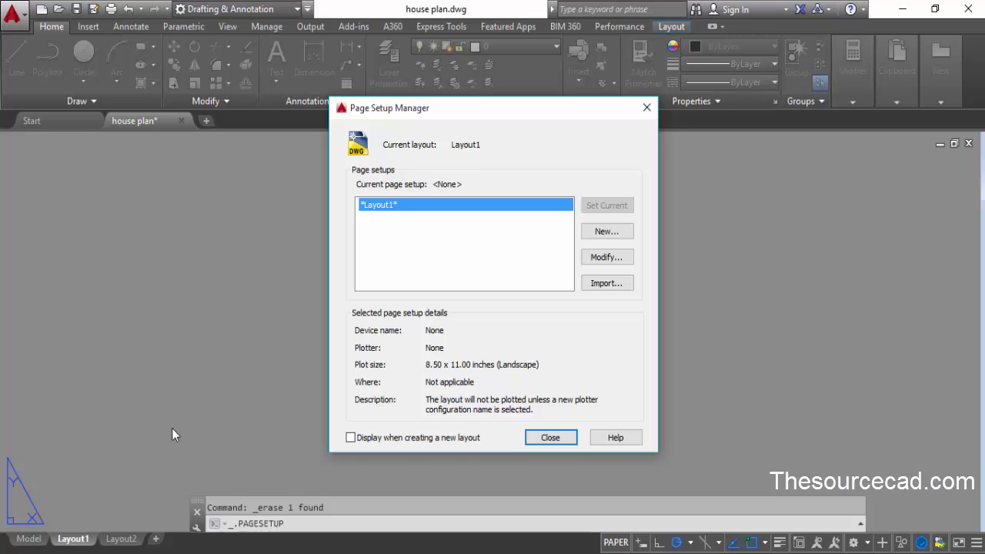
{"action": "left_click", "coordinate": [605, 262]}
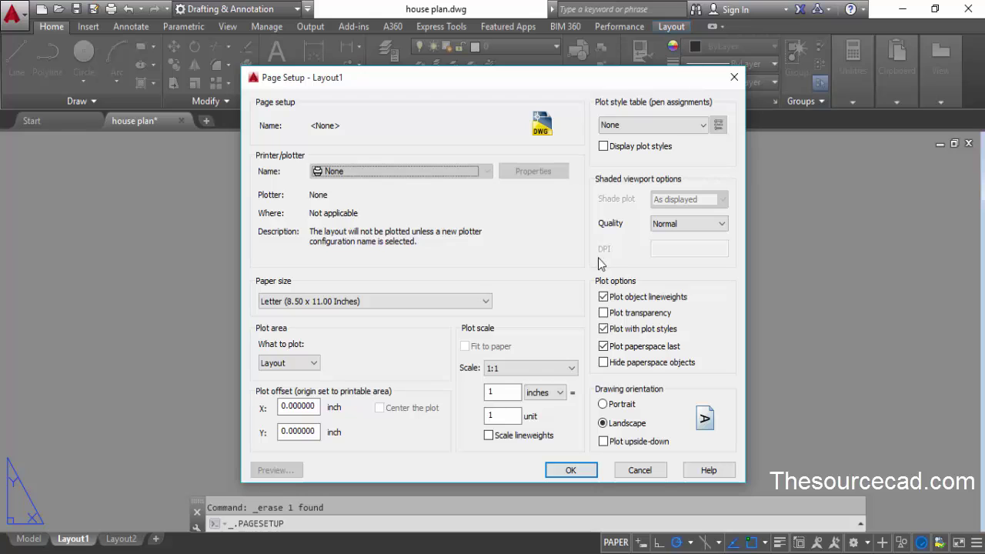
{"action": "left_click", "coordinate": [452, 176]}
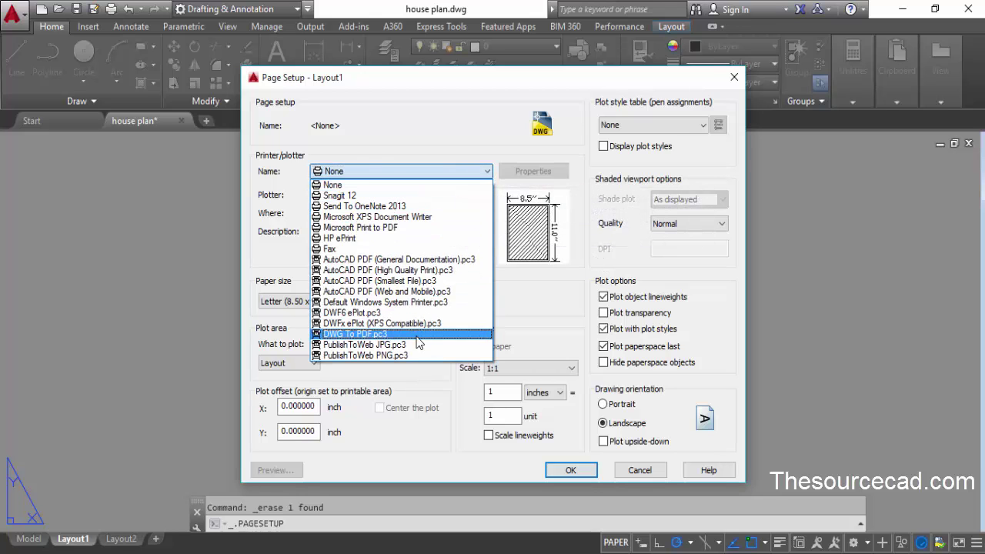
{"action": "left_click", "coordinate": [417, 335]}
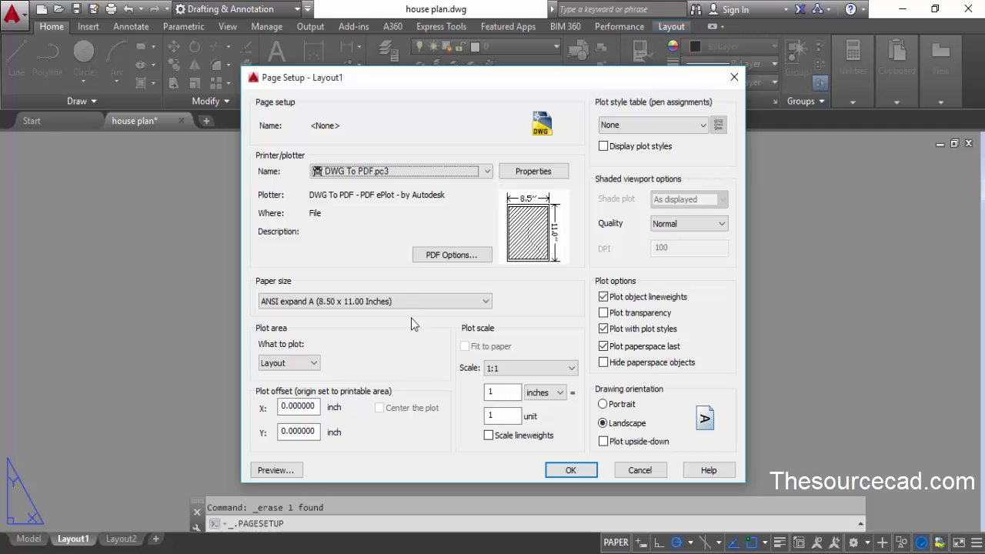
{"action": "left_click", "coordinate": [409, 303]}
{"action": "scroll", "coordinate": [400, 227], "scroll_direction": "up", "scroll_amount": 15}
{"action": "scroll", "coordinate": [400, 227], "scroll_direction": "up", "scroll_amount": 7}
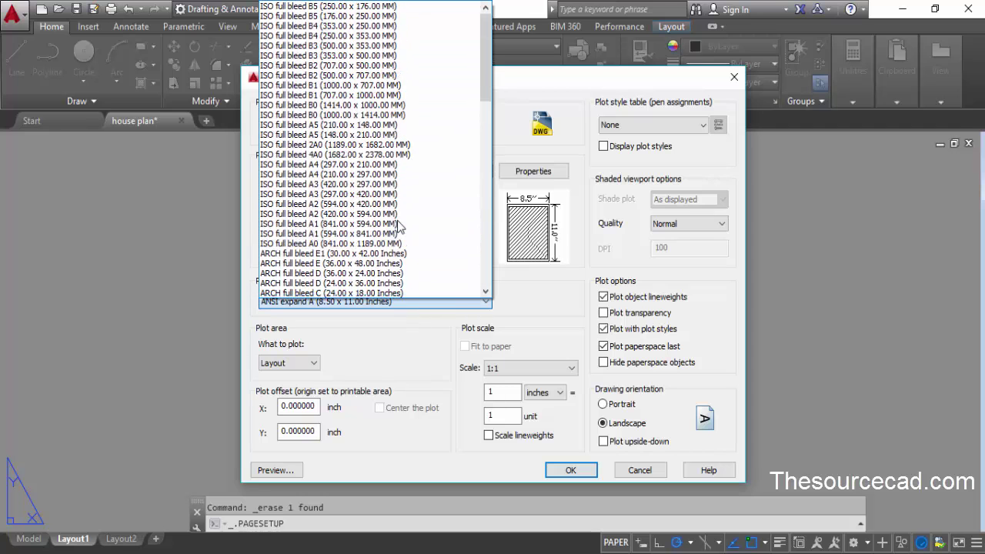
{"action": "scroll", "coordinate": [398, 225], "scroll_direction": "down", "scroll_amount": 10}
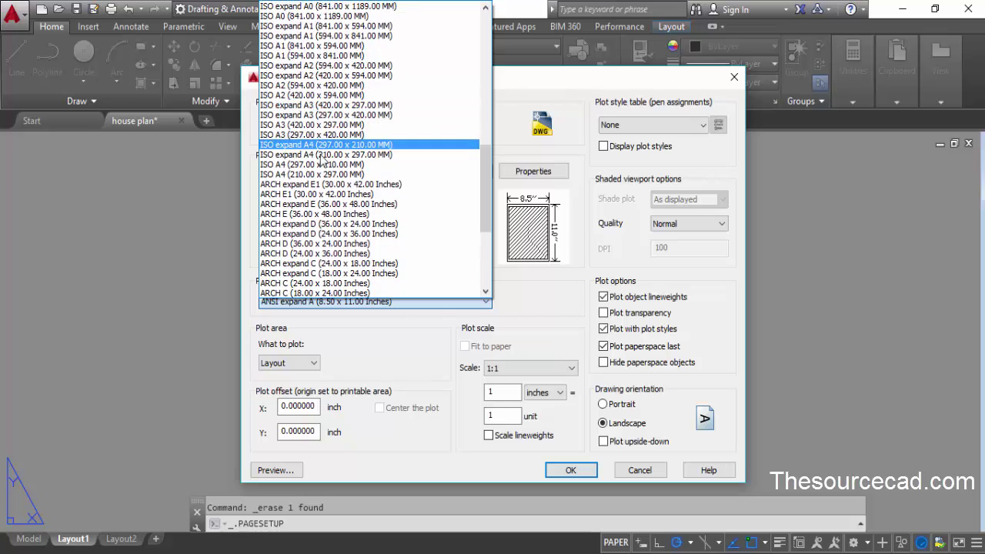
{"action": "left_click", "coordinate": [317, 125]}
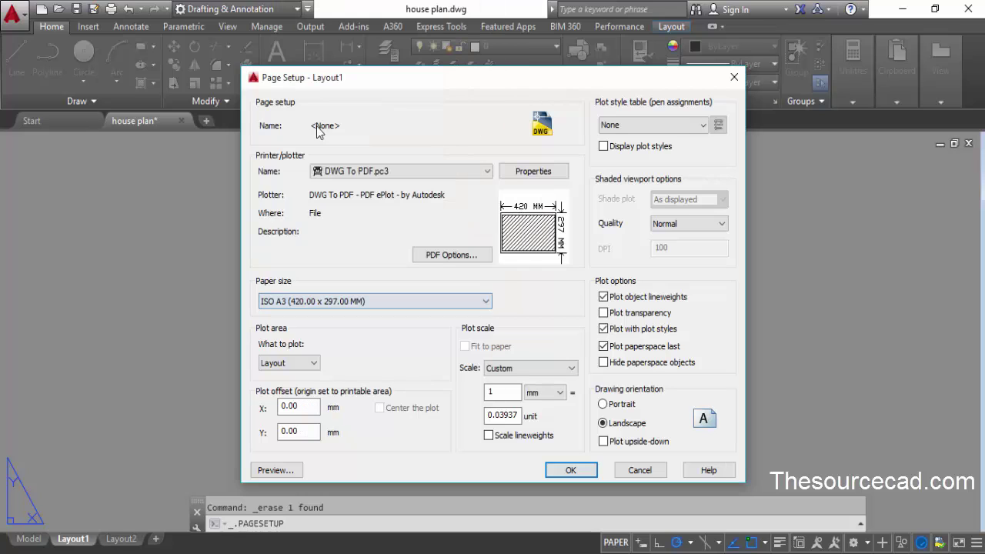
{"action": "left_click", "coordinate": [569, 471]}
{"action": "left_click", "coordinate": [550, 436]}
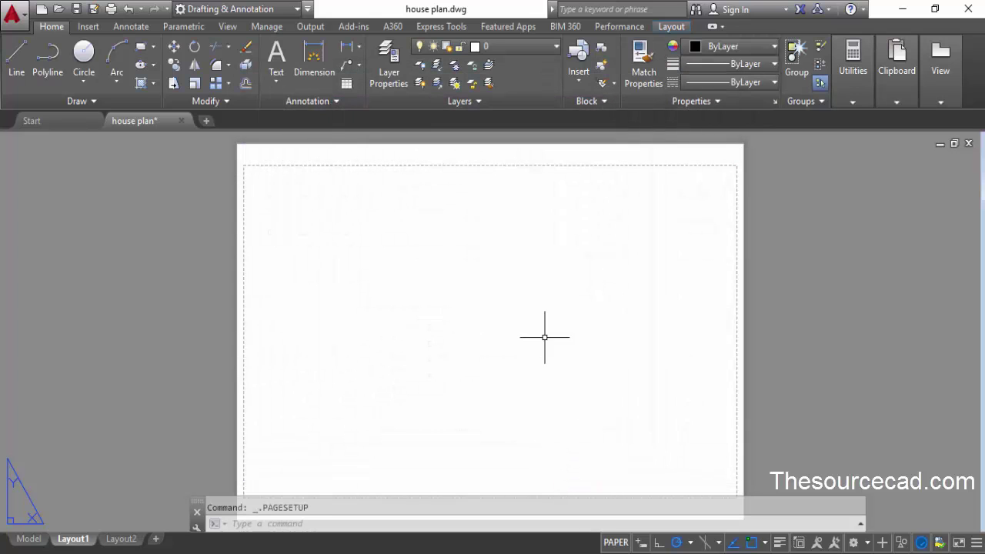
Step: Load the 'A3 title block' drawing from the Desktop into the Insert dialog
{"action": "scroll", "coordinate": [545, 333], "scroll_direction": "down", "scroll_amount": 2}
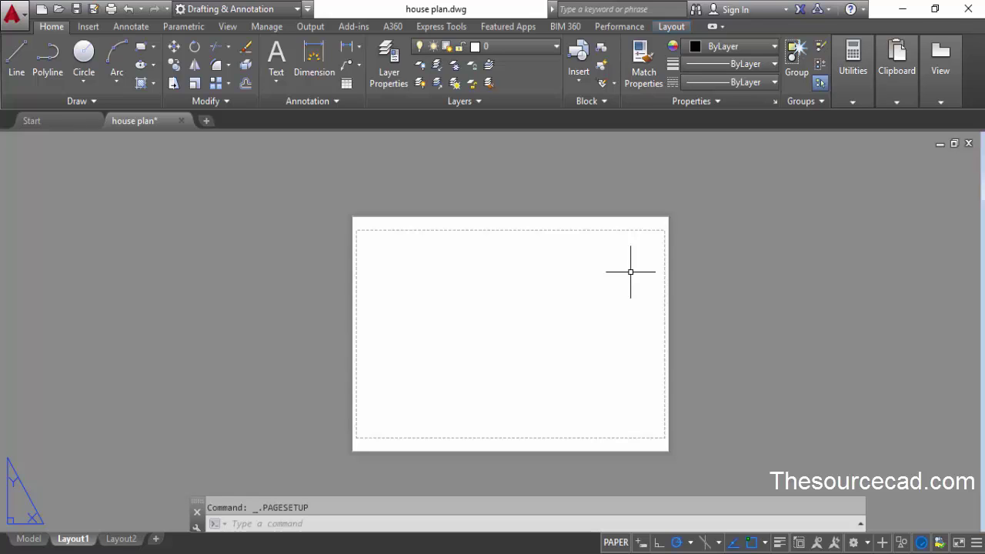
{"action": "left_click", "coordinate": [583, 80]}
{"action": "left_click", "coordinate": [611, 248]}
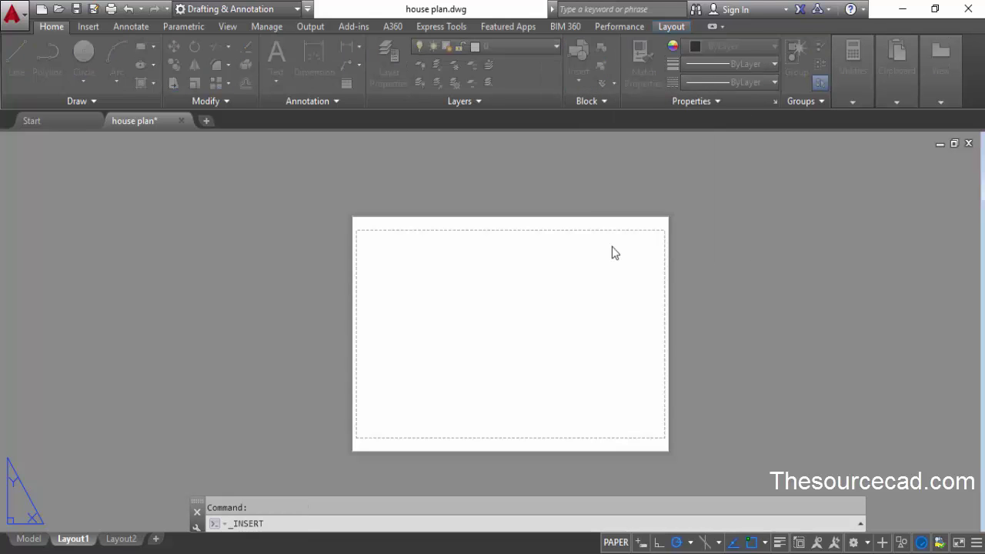
{"action": "left_click", "coordinate": [530, 191]}
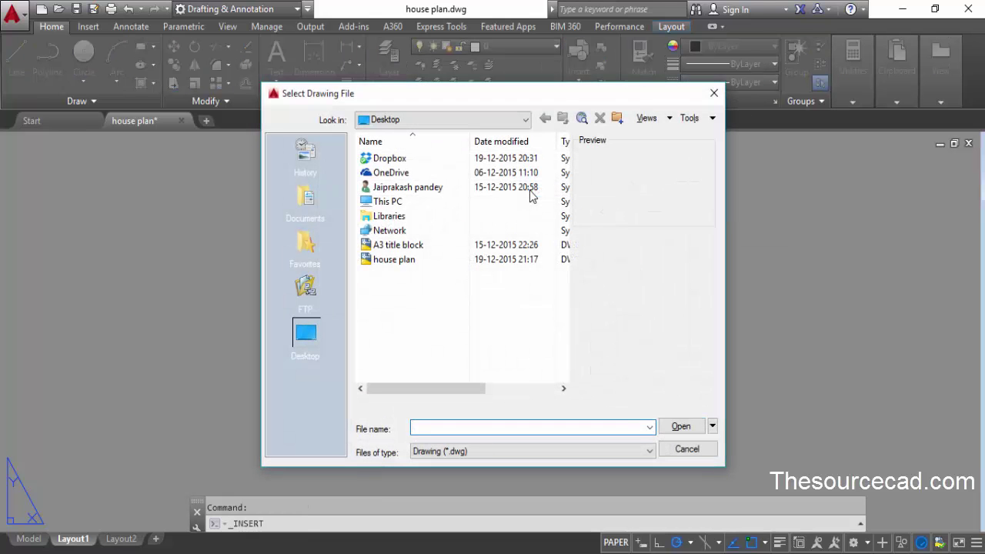
{"action": "left_click", "coordinate": [411, 245]}
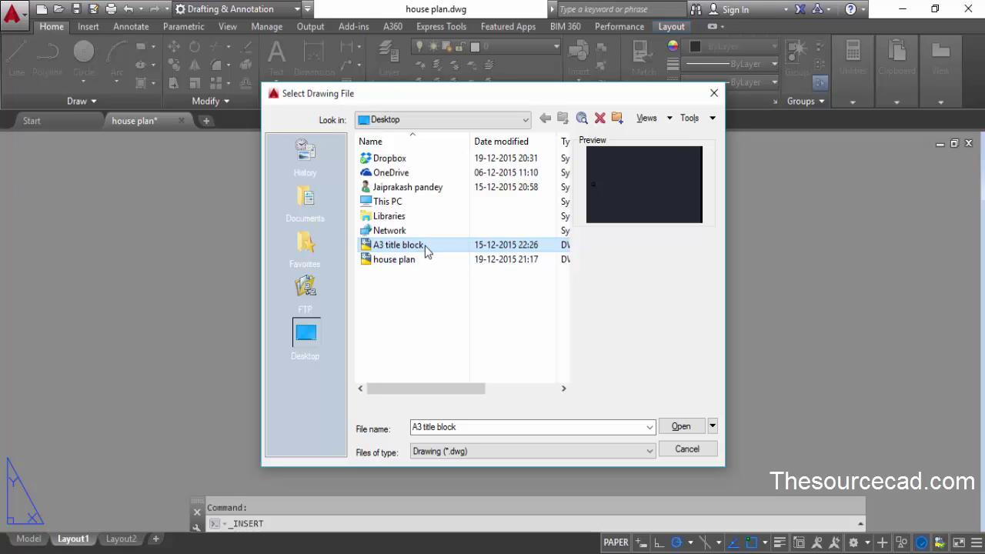
{"action": "left_click", "coordinate": [677, 429]}
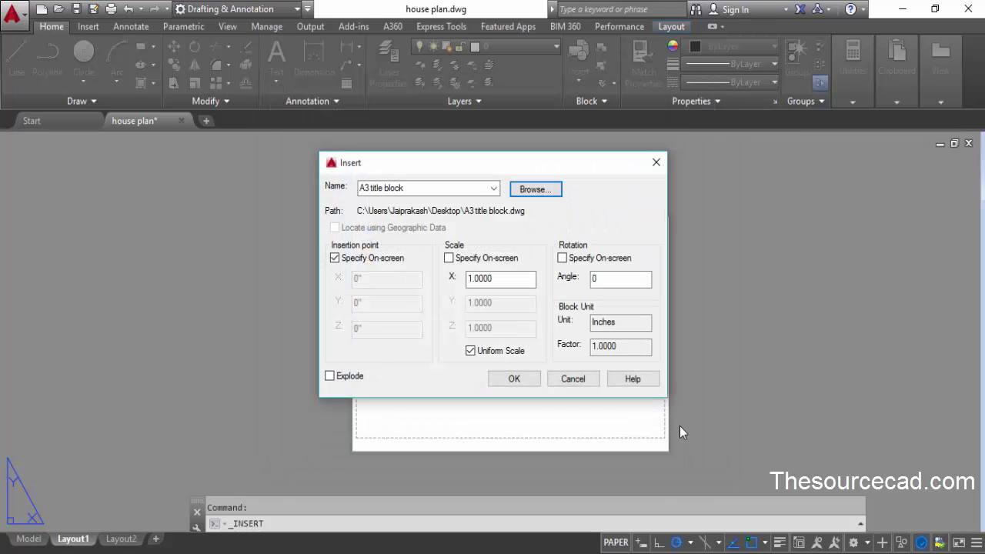
Step: Insert the A3 title block at the sheet's lower left and check its fit on the sheet
{"action": "left_click", "coordinate": [514, 377]}
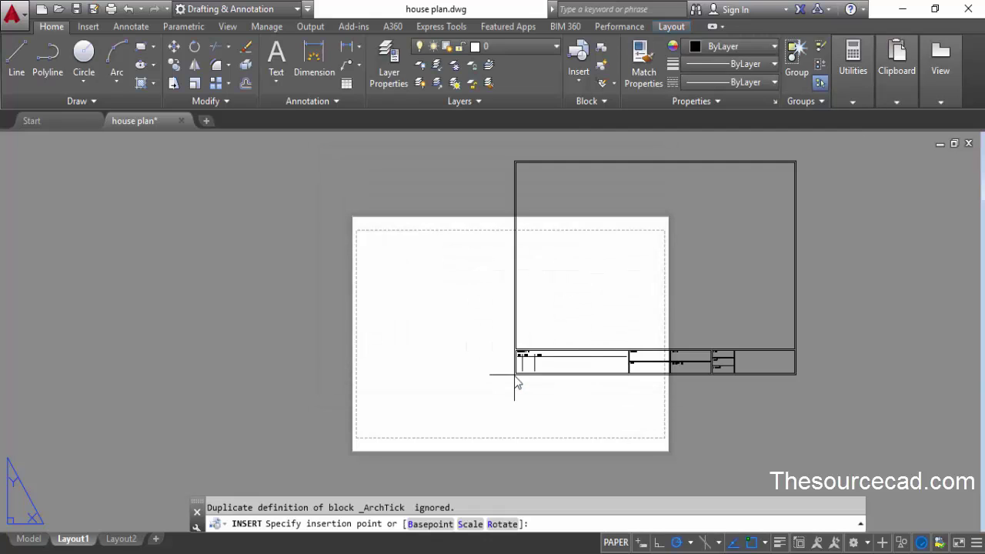
{"action": "left_click", "coordinate": [366, 442]}
{"action": "key", "text": "Escape"}
{"action": "middle_click_drag", "start_coordinate": [484, 369], "coordinate": [465, 362]}
{"action": "scroll", "coordinate": [519, 438], "scroll_direction": "up", "scroll_amount": 2}
{"action": "scroll", "coordinate": [524, 415], "scroll_direction": "up", "scroll_amount": 6}
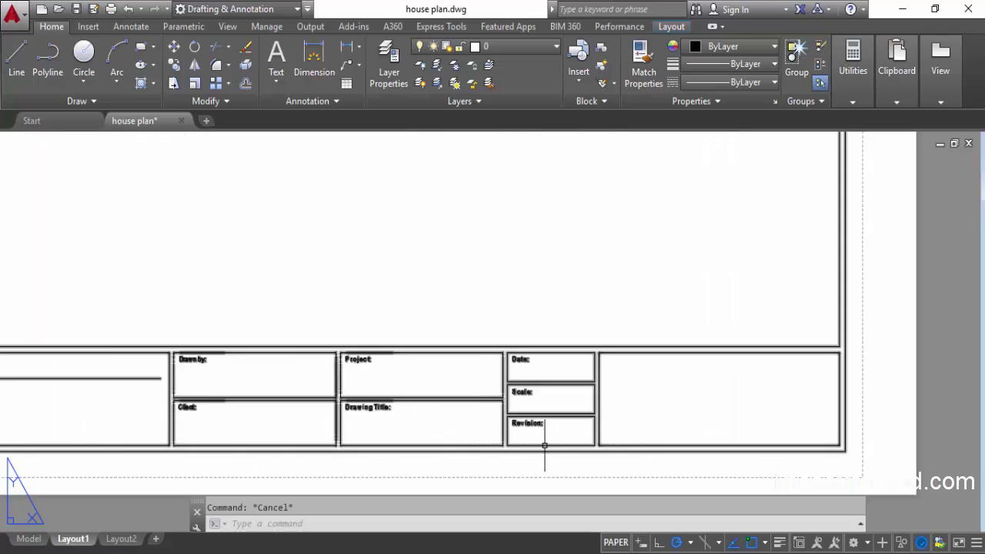
{"action": "middle_click_drag", "start_coordinate": [550, 430], "coordinate": [609, 431]}
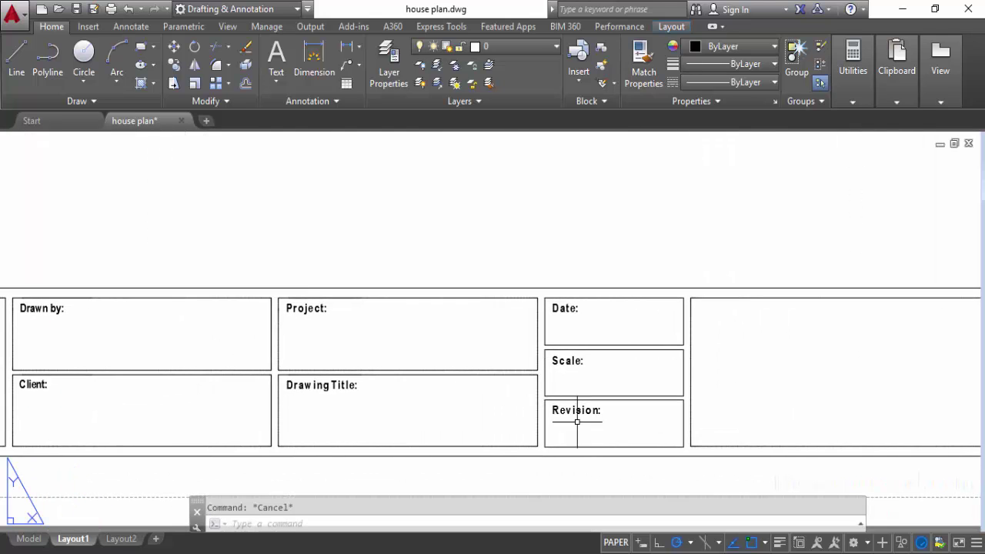
{"action": "middle_click_drag", "start_coordinate": [159, 359], "coordinate": [308, 367]}
{"action": "scroll", "coordinate": [398, 354], "scroll_direction": "down", "scroll_amount": 5}
{"action": "middle_click_drag", "start_coordinate": [403, 288], "coordinate": [491, 389]}
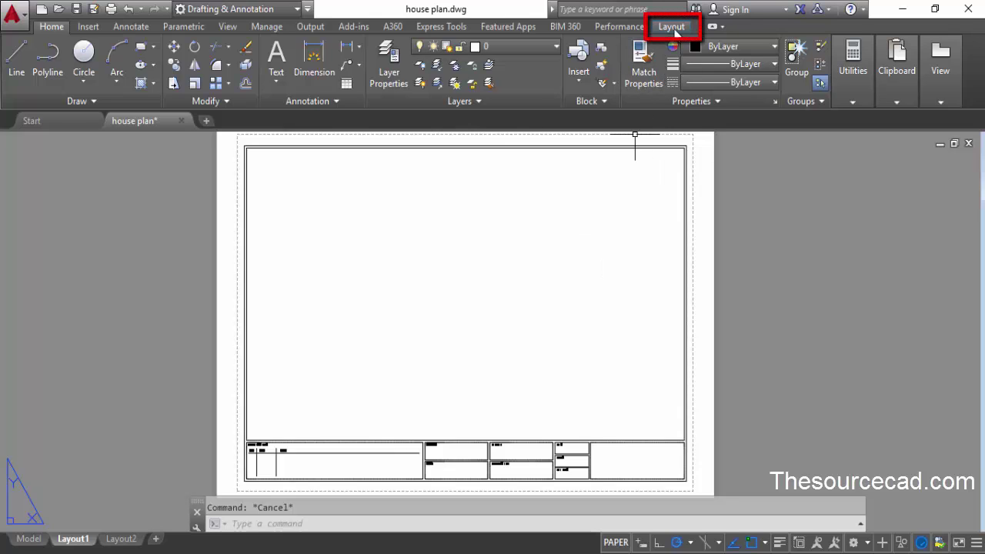
Step: Start a rectangular layout viewport from the Layout tab
{"action": "left_click", "coordinate": [673, 27]}
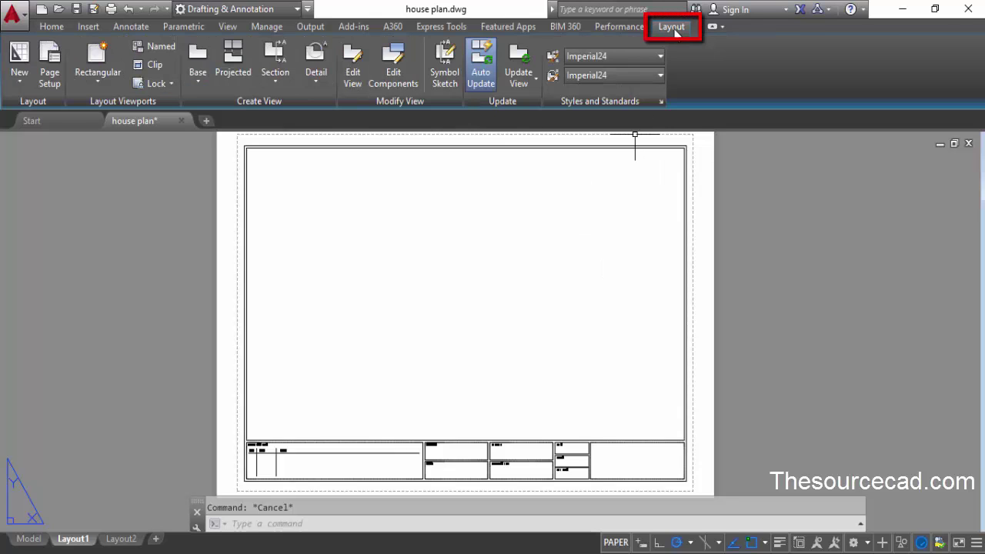
{"action": "left_click", "coordinate": [97, 73]}
{"action": "left_click", "coordinate": [104, 107]}
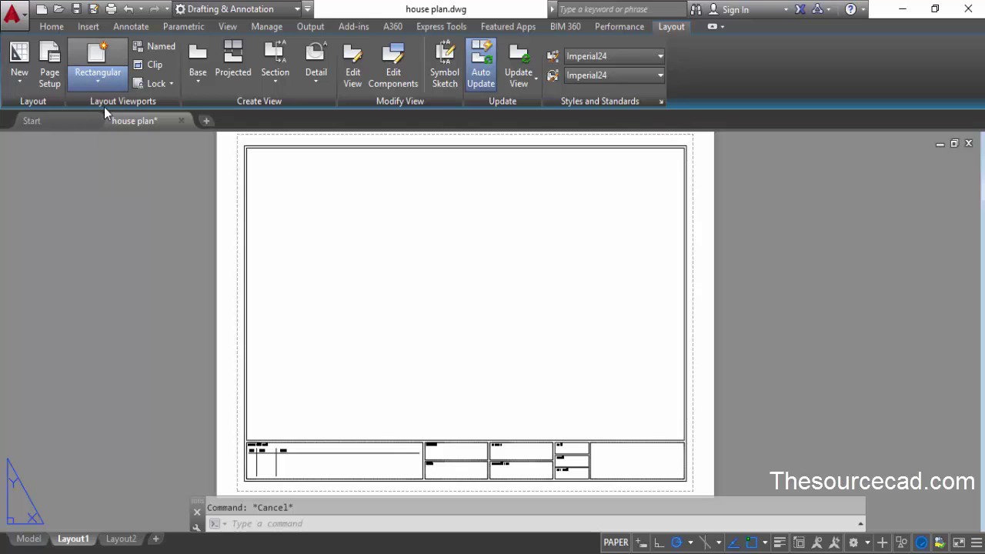
Step: Draw a rectangular viewport inside the title block frame above the title boxes and activate it
{"action": "left_click", "coordinate": [259, 161]}
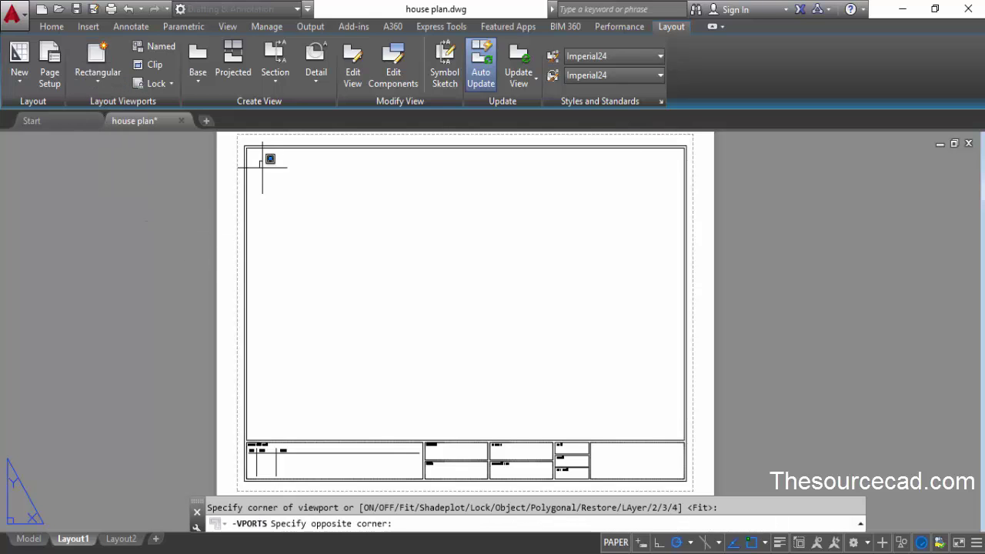
{"action": "left_click", "coordinate": [669, 429]}
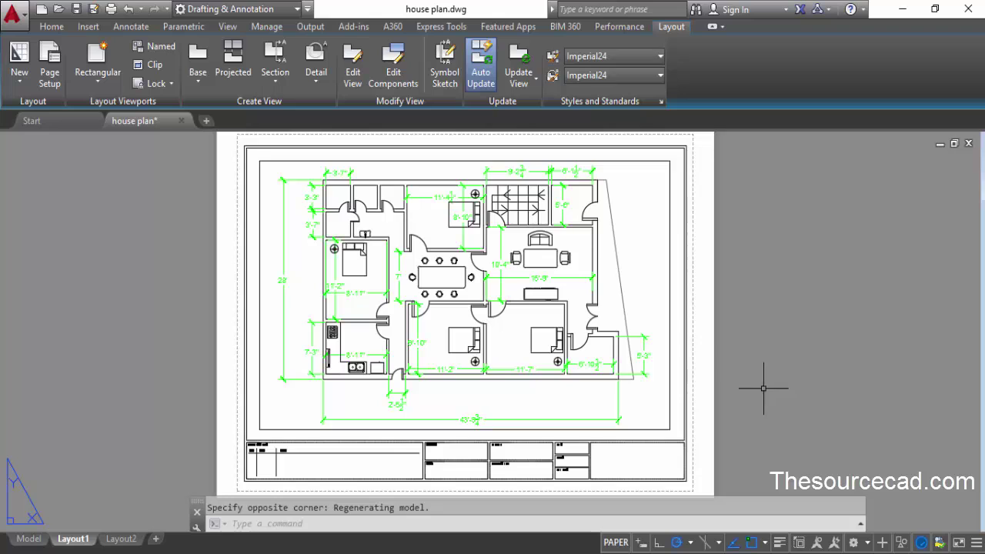
{"action": "double_click", "coordinate": [645, 263]}
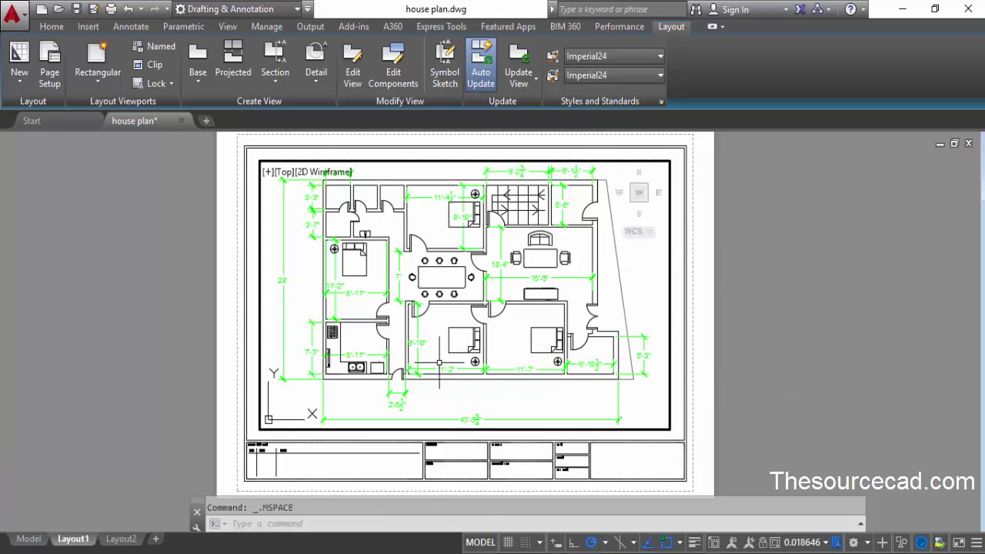
Step: Scale the viewport to 1/4" = 1'-0", centre the floor plan, and return to paper space
{"action": "left_click", "coordinate": [808, 548]}
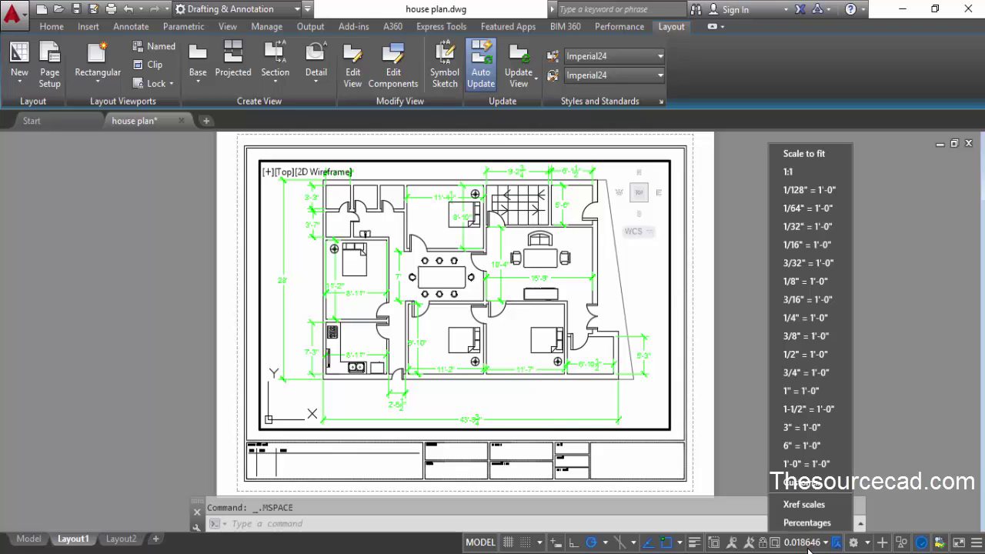
{"action": "left_click", "coordinate": [823, 320]}
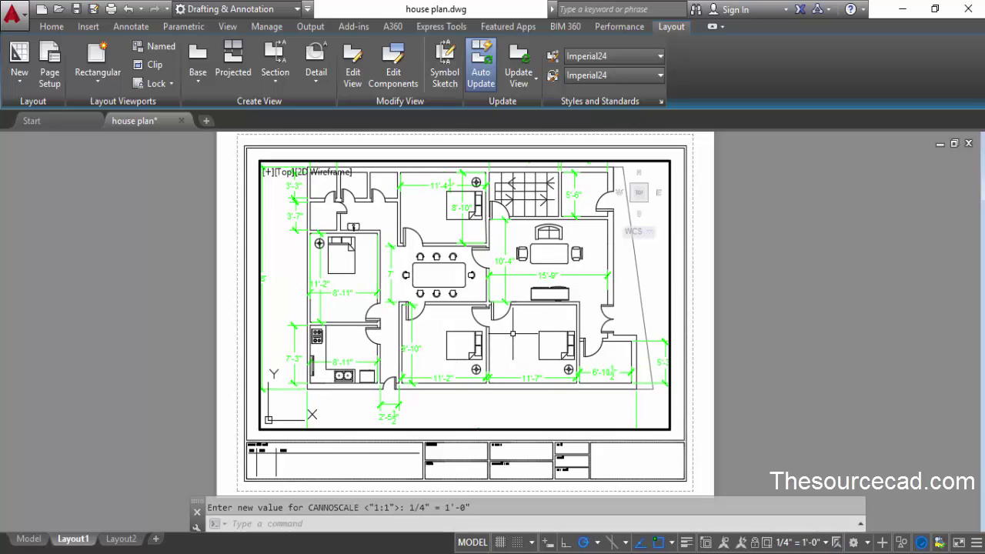
{"action": "middle_click_drag", "start_coordinate": [512, 334], "coordinate": [524, 351]}
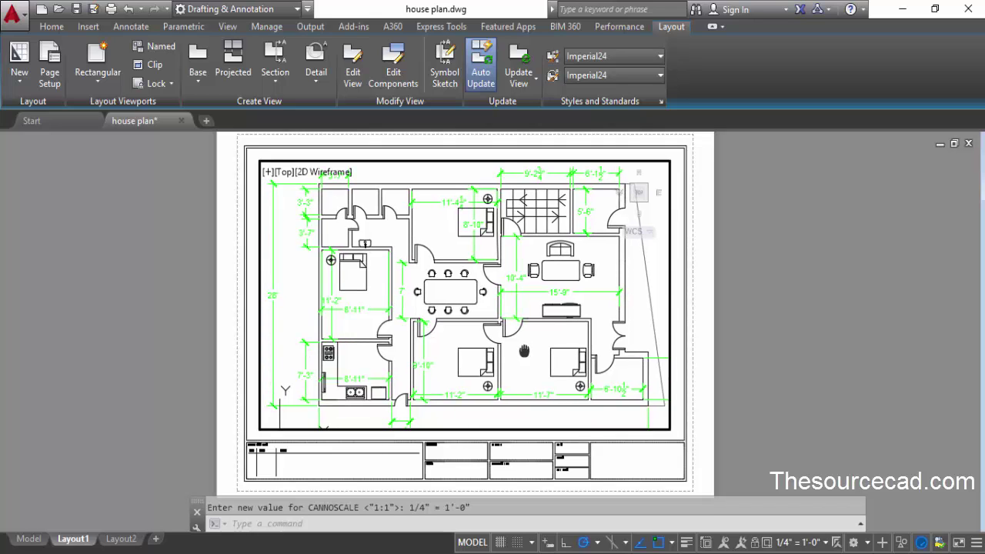
{"action": "double_click", "coordinate": [702, 331]}
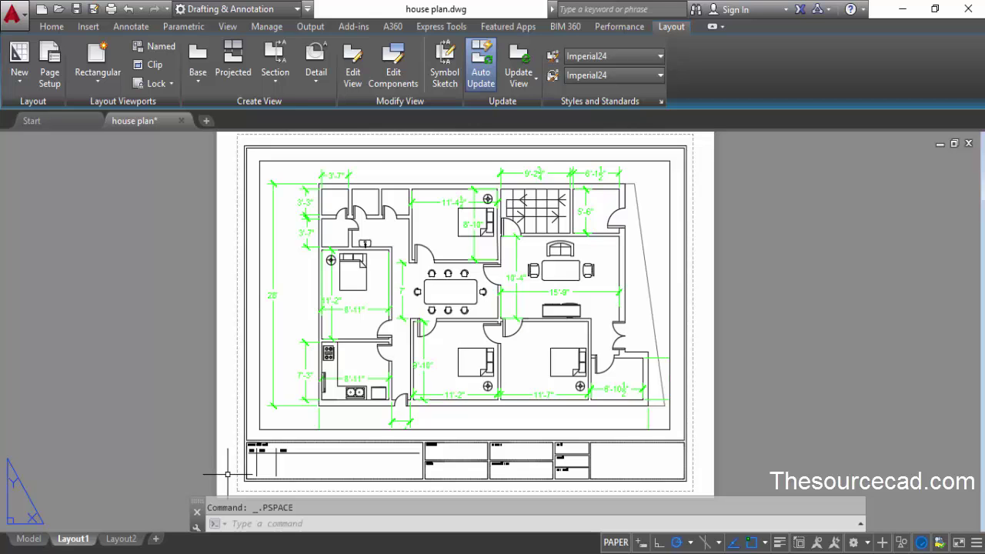
Step: Explode the A3 title block into separate objects with the X command
{"action": "scroll", "coordinate": [523, 469], "scroll_direction": "up", "scroll_amount": 4}
{"action": "middle_click_drag", "start_coordinate": [522, 469], "coordinate": [522, 421]}
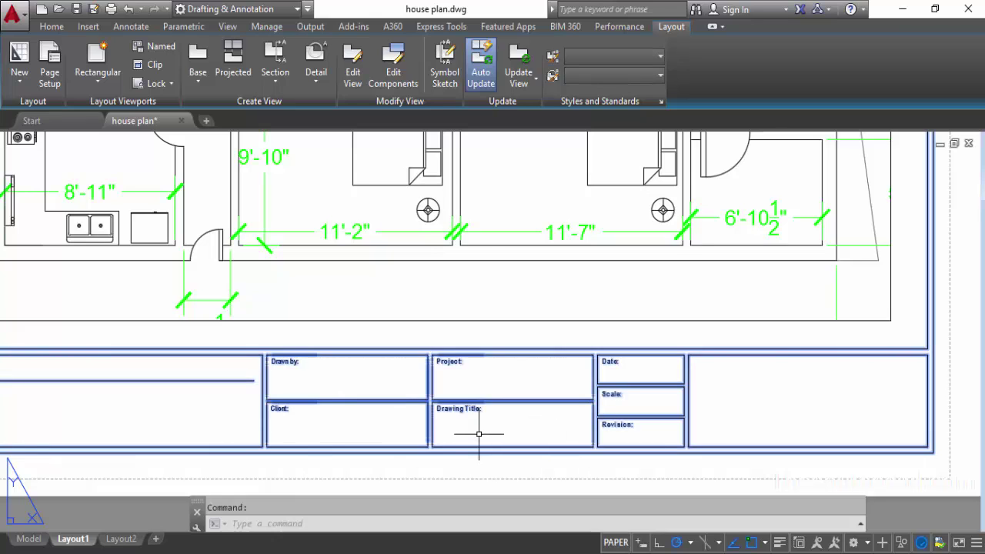
{"action": "type", "text": "x"}
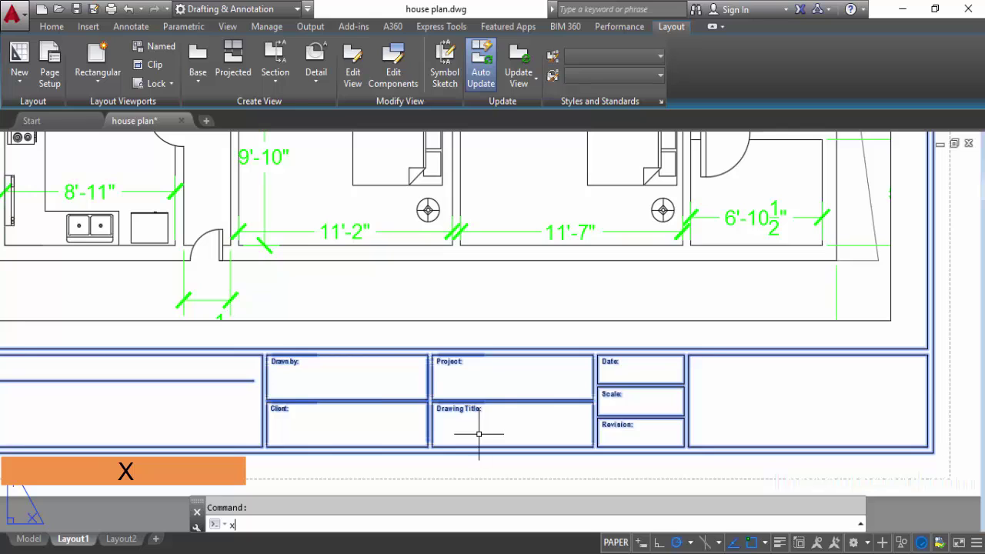
{"action": "key", "text": "Return"}
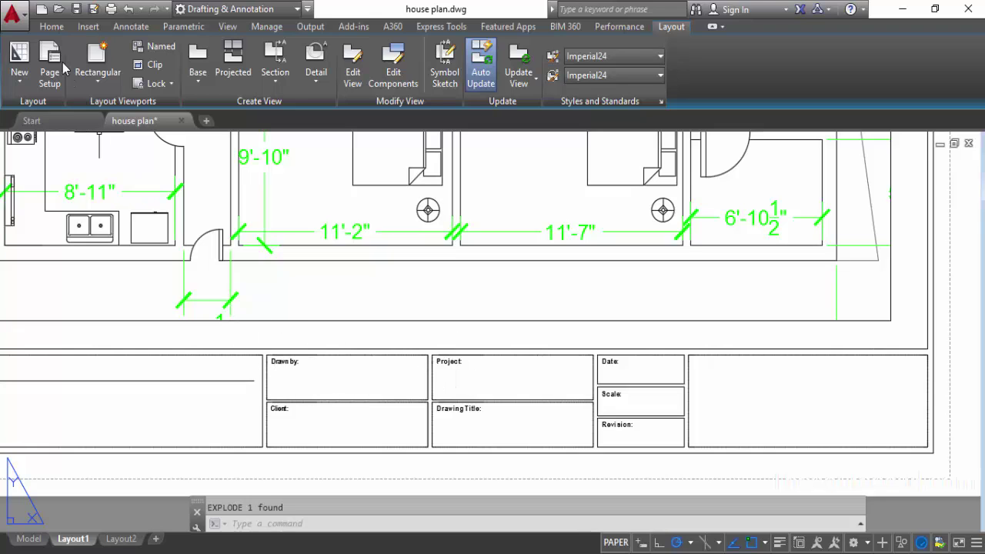
{"action": "left_click", "coordinate": [88, 27]}
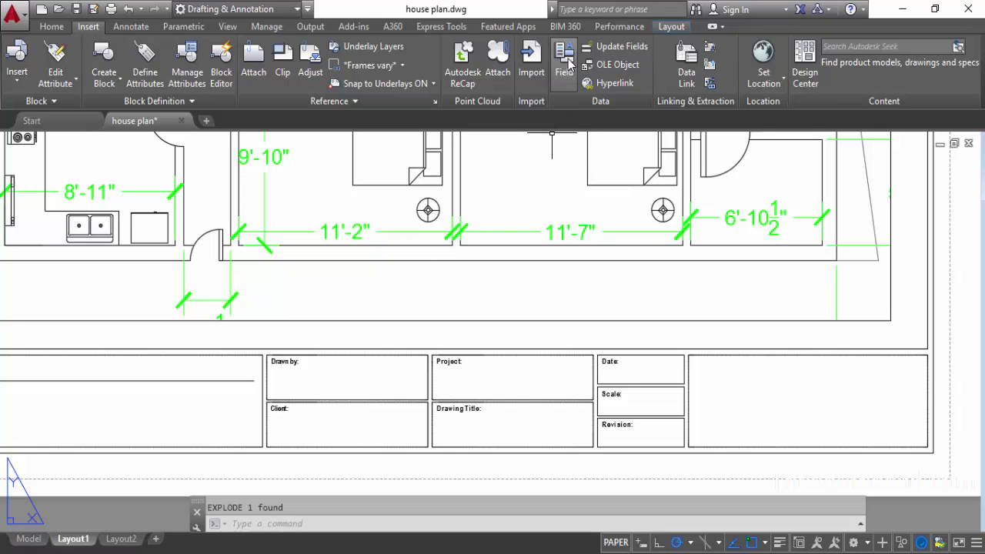
Step: Configure a Filename field in Uppercase showing only the file name, HOUSE PLAN.DWG
{"action": "left_click", "coordinate": [569, 62]}
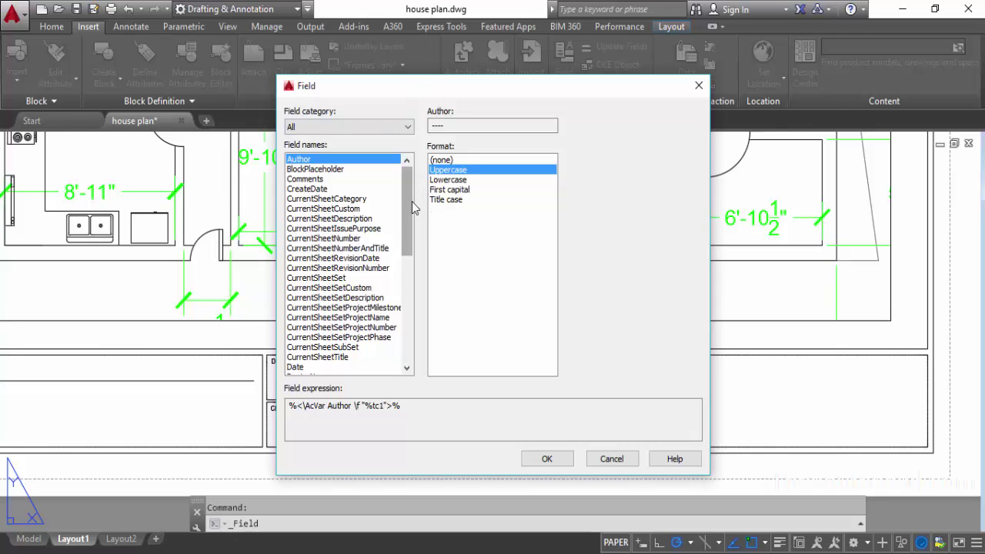
{"action": "left_click_drag", "start_coordinate": [408, 200], "coordinate": [408, 283]}
{"action": "left_click", "coordinate": [307, 200]}
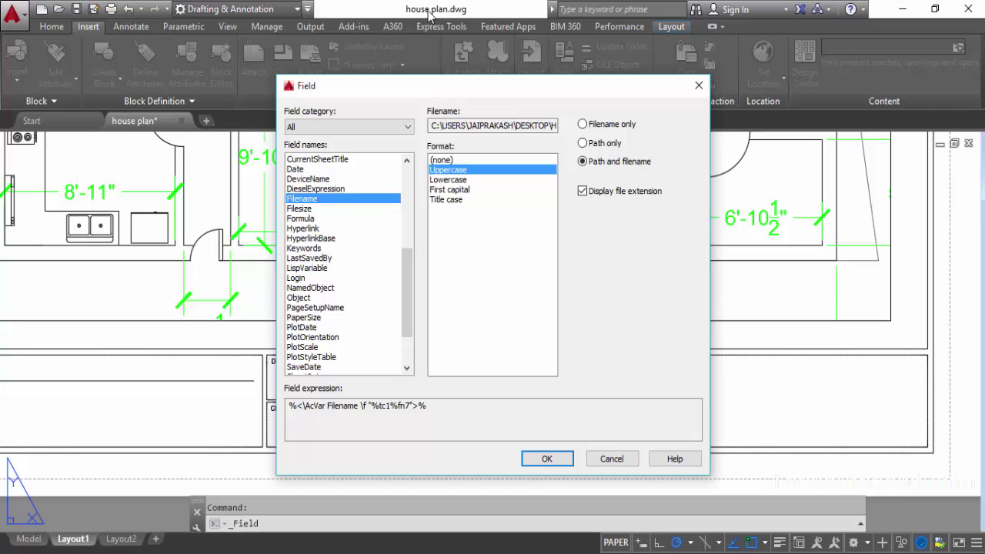
{"action": "left_click", "coordinate": [459, 183]}
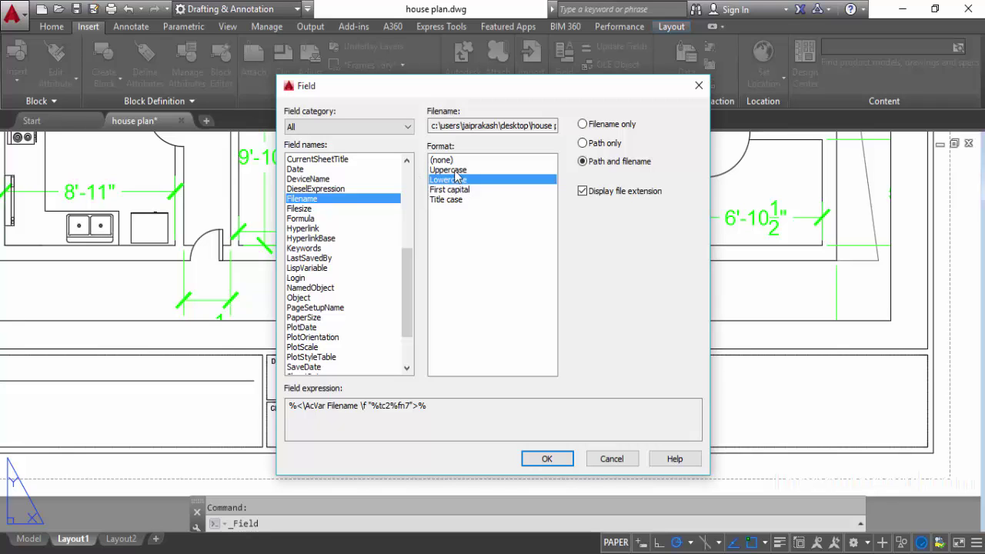
{"action": "left_click", "coordinate": [454, 170]}
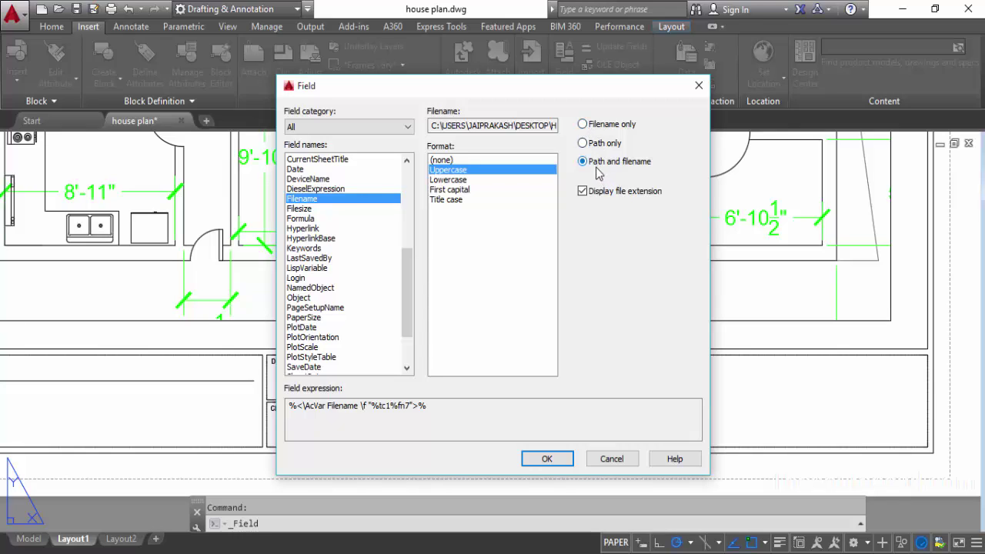
{"action": "left_click", "coordinate": [583, 124]}
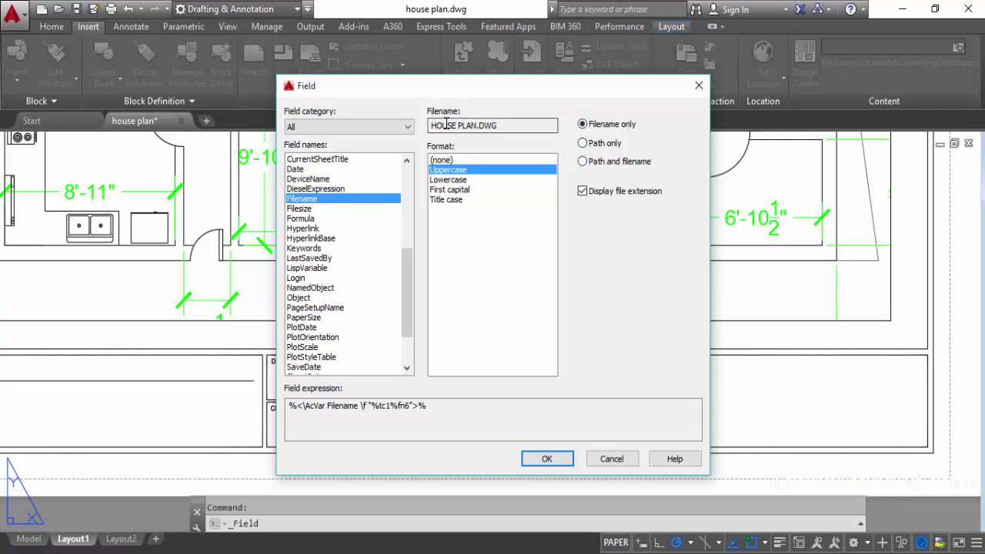
{"action": "left_click", "coordinate": [547, 459]}
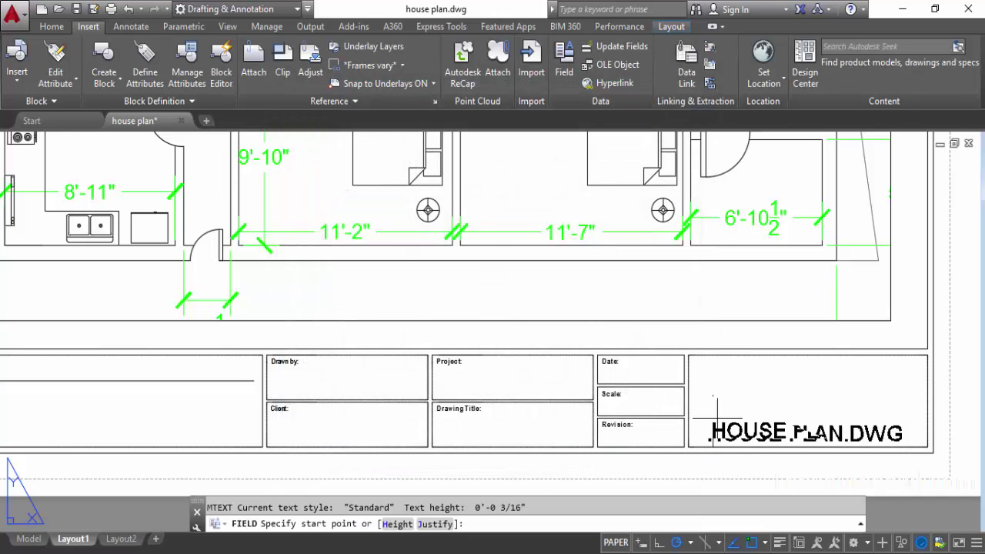
Step: Place the HOUSE PLAN.DWG field text in the title block's Drawing Title box
{"action": "scroll", "coordinate": [726, 408], "scroll_direction": "down", "scroll_amount": 4}
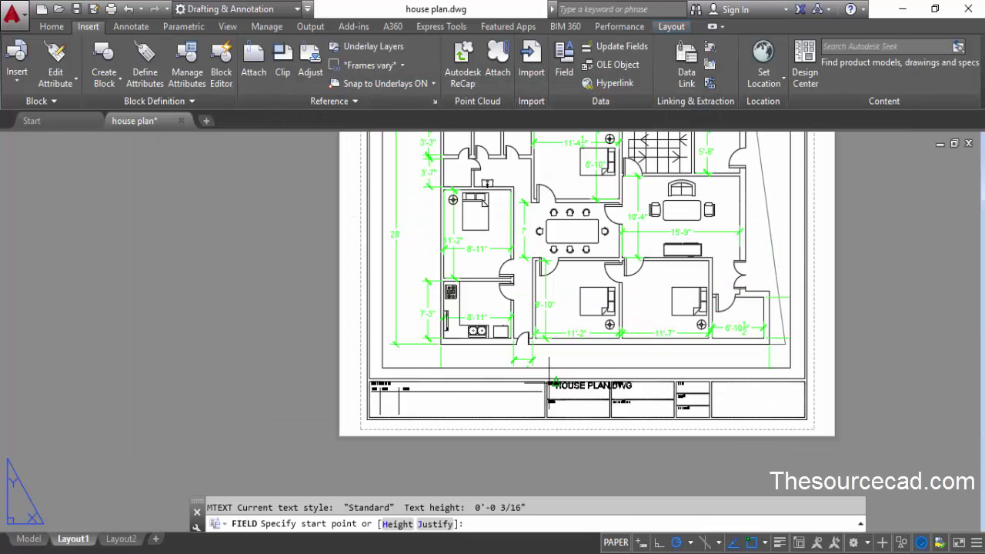
{"action": "scroll", "coordinate": [566, 419], "scroll_direction": "up", "scroll_amount": 2}
{"action": "scroll", "coordinate": [561, 407], "scroll_direction": "up", "scroll_amount": 3}
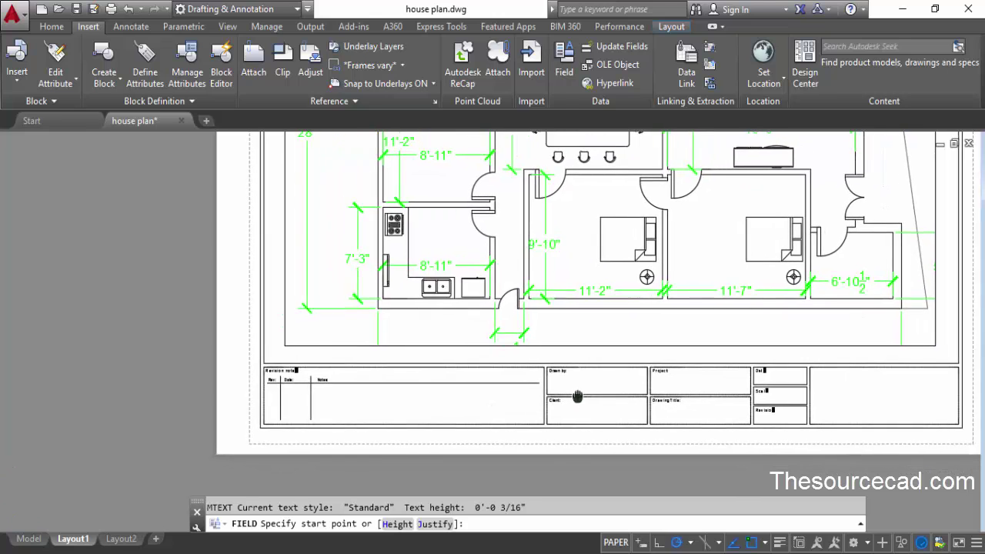
{"action": "scroll", "coordinate": [542, 380], "scroll_direction": "up", "scroll_amount": 2}
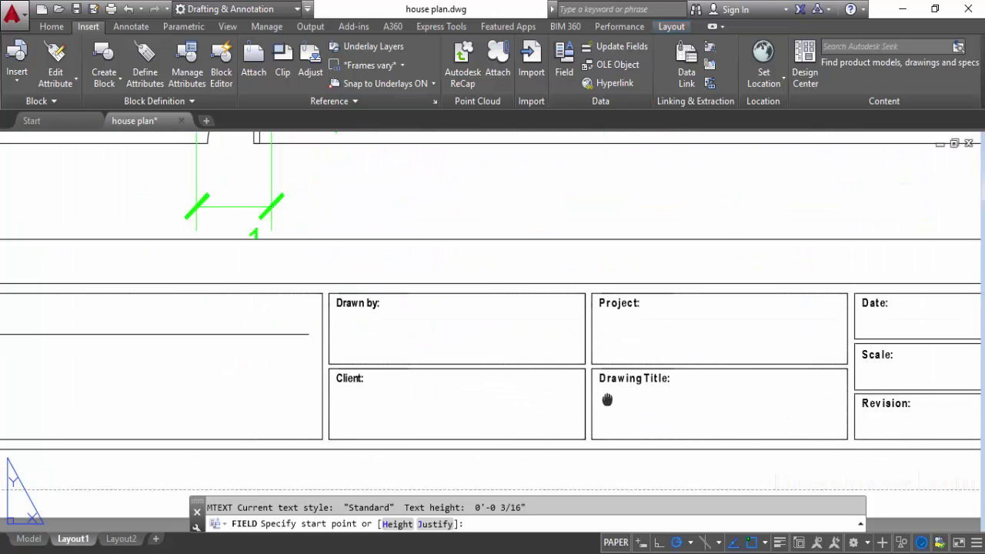
{"action": "middle_click_drag", "start_coordinate": [603, 377], "coordinate": [505, 369]}
{"action": "left_click", "coordinate": [500, 369]}
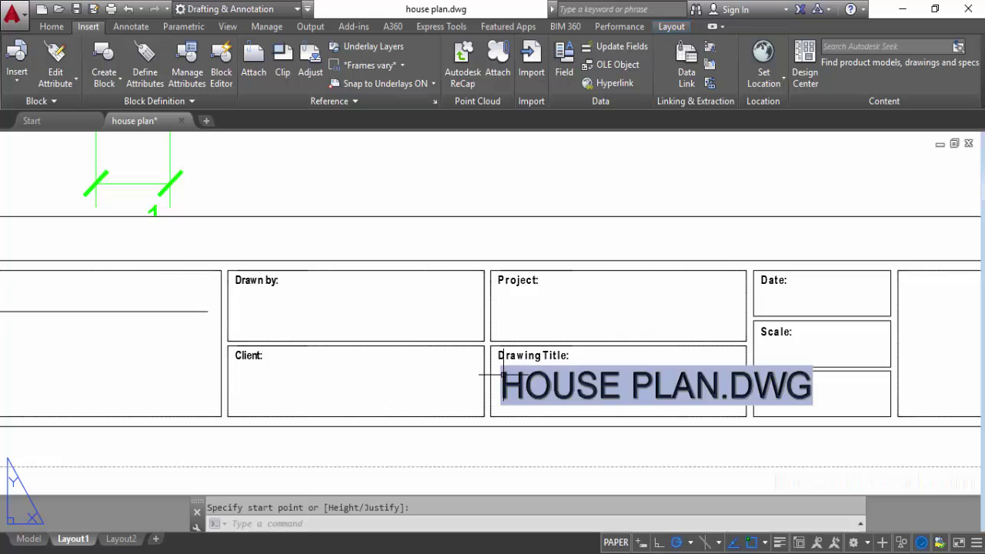
{"action": "left_click", "coordinate": [690, 387]}
{"action": "key", "text": "Escape"}
{"action": "left_click", "coordinate": [496, 371]}
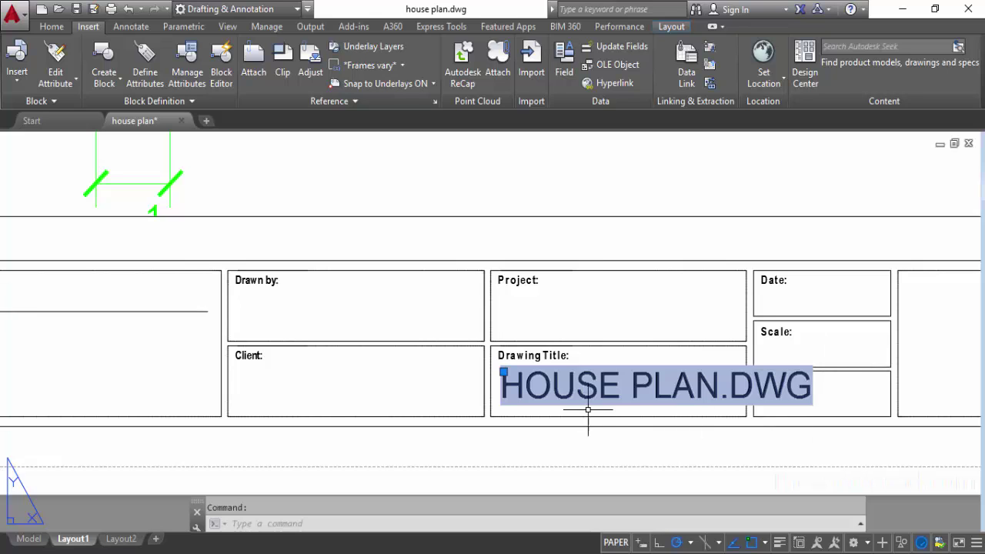
Step: Set the HOUSE PLAN.DWG title text height to 1/8" in Properties, then deselect it
{"action": "right_click", "coordinate": [622, 359]}
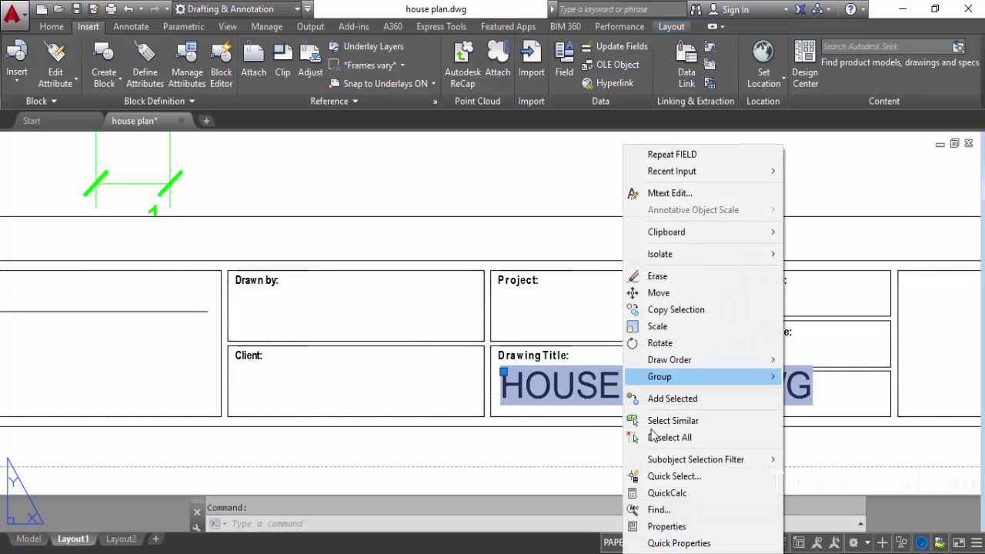
{"action": "left_click", "coordinate": [680, 543]}
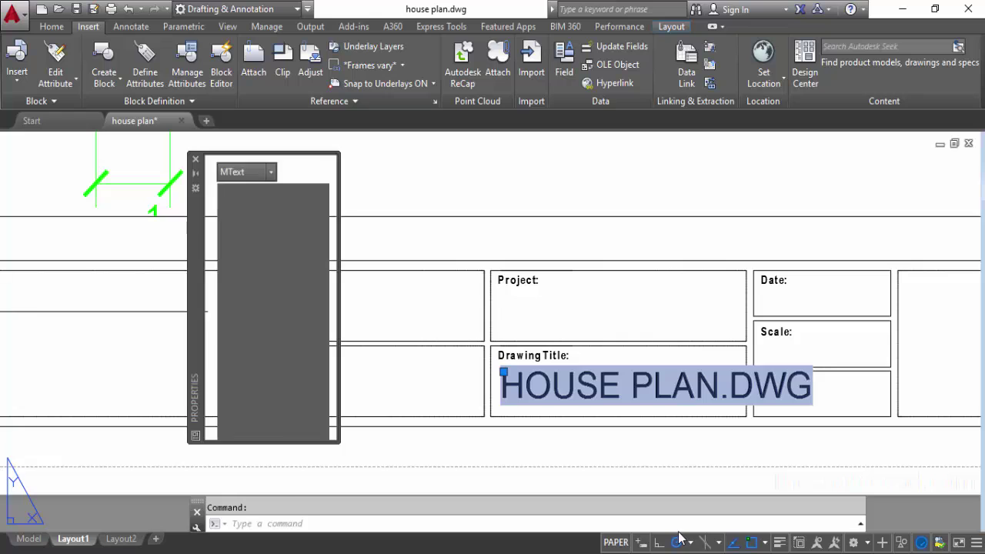
{"action": "scroll", "coordinate": [213, 298], "scroll_direction": "down", "scroll_amount": 3}
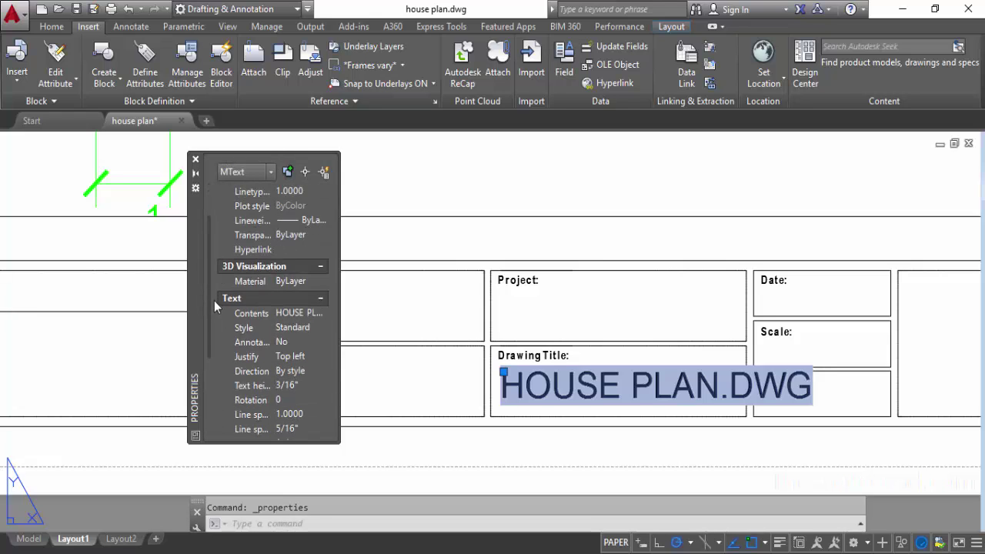
{"action": "scroll", "coordinate": [210, 331], "scroll_direction": "down", "scroll_amount": 2}
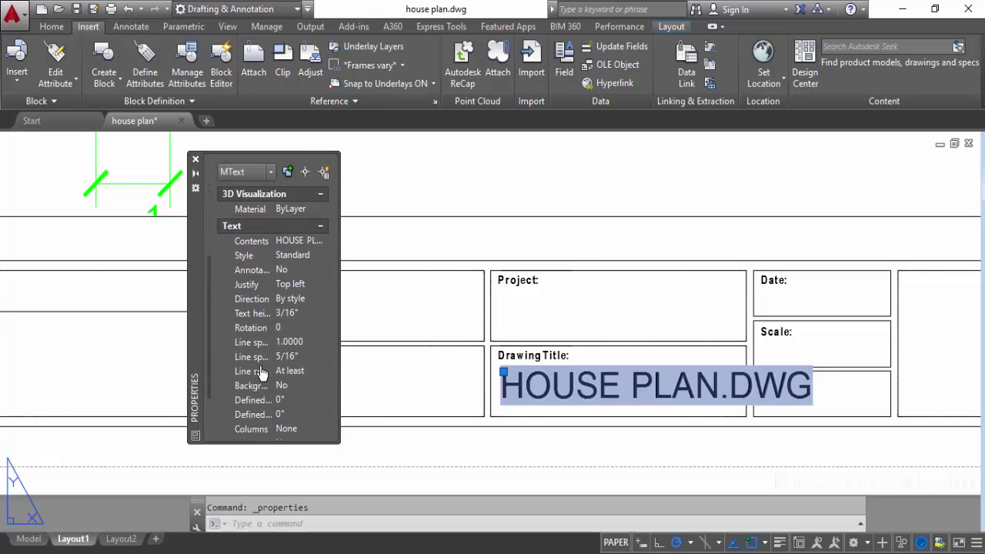
{"action": "left_click", "coordinate": [292, 314]}
{"action": "left_click", "coordinate": [278, 314]}
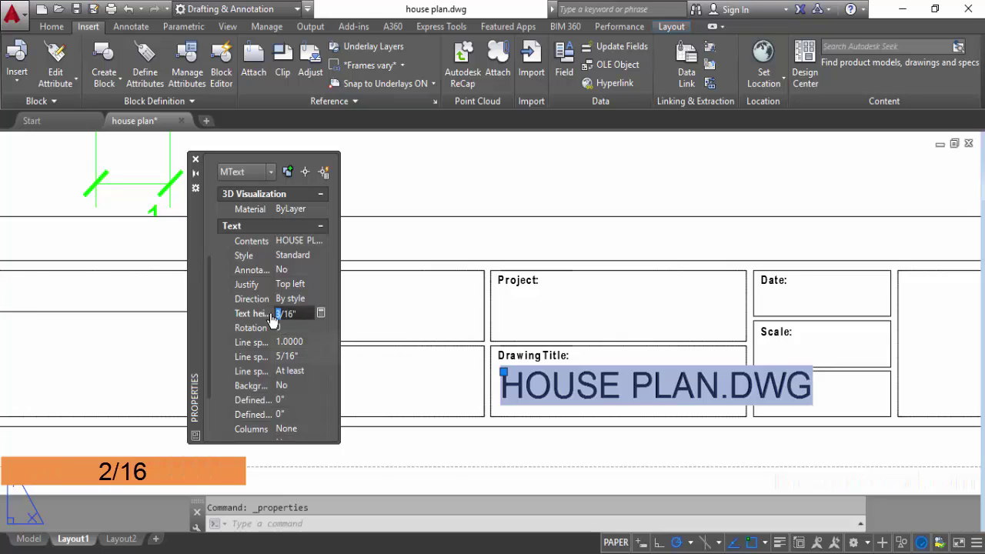
{"action": "type", "text": "2"}
{"action": "key", "text": "Return"}
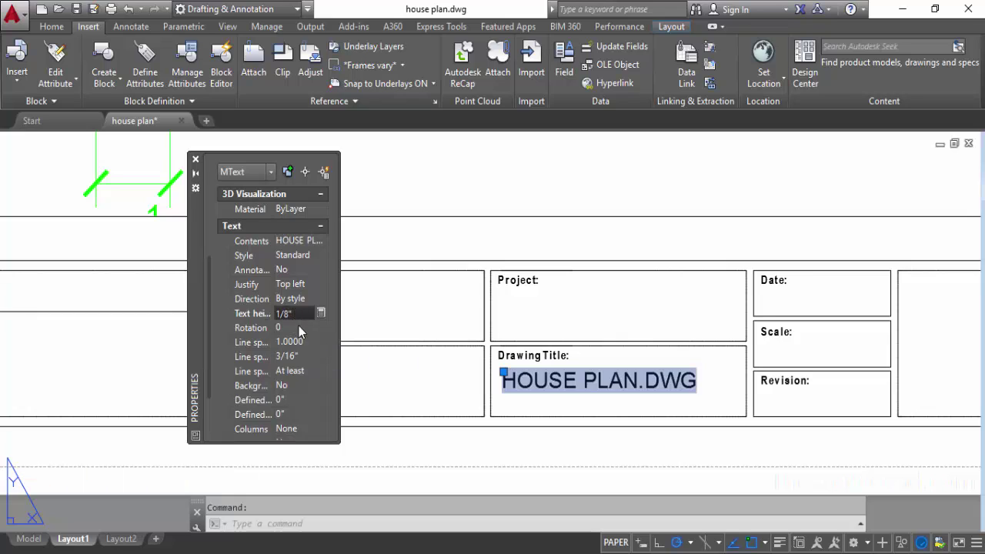
{"action": "left_click", "coordinate": [196, 159]}
{"action": "key", "text": "Escape"}
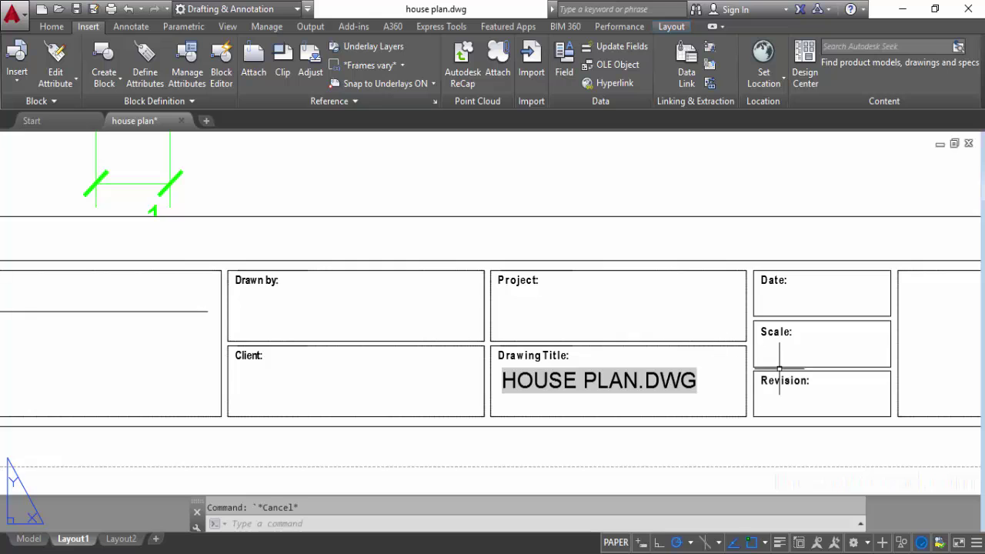
Step: Zoom to the full Layout1 sheet and open the Plot dialog for DWG To PDF on ISO A3
{"action": "scroll", "coordinate": [813, 297], "scroll_direction": "down", "scroll_amount": 3}
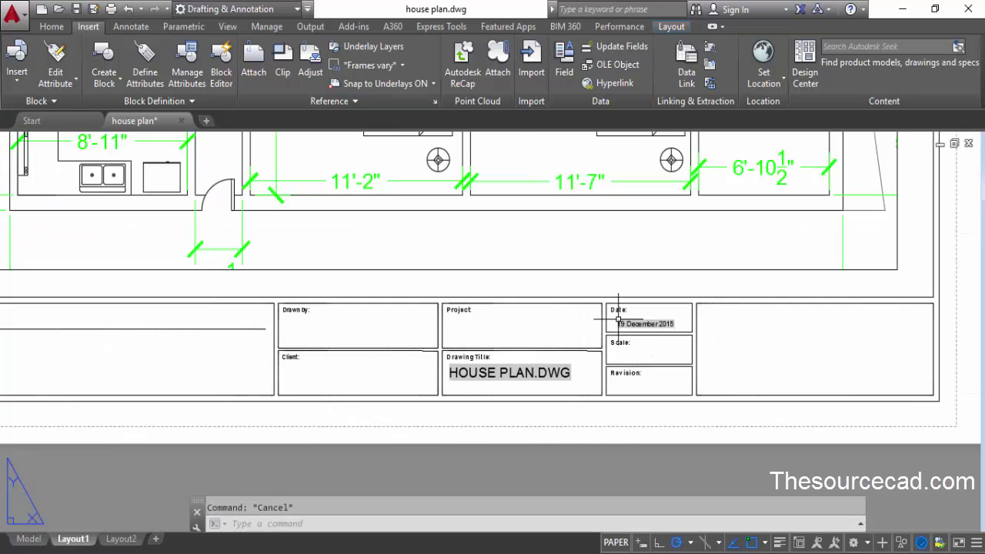
{"action": "scroll", "coordinate": [617, 315], "scroll_direction": "down", "scroll_amount": 2}
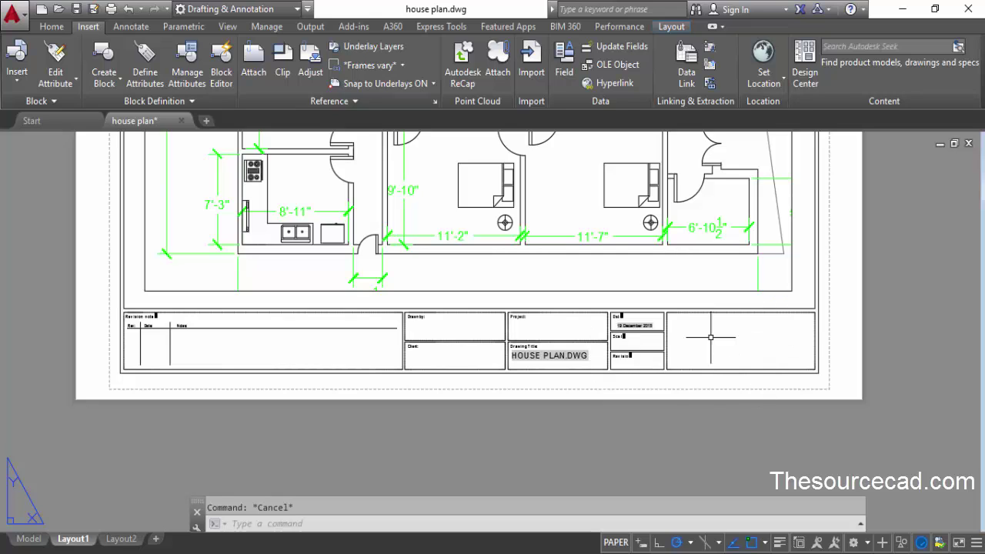
{"action": "scroll", "coordinate": [746, 336], "scroll_direction": "up", "scroll_amount": 1}
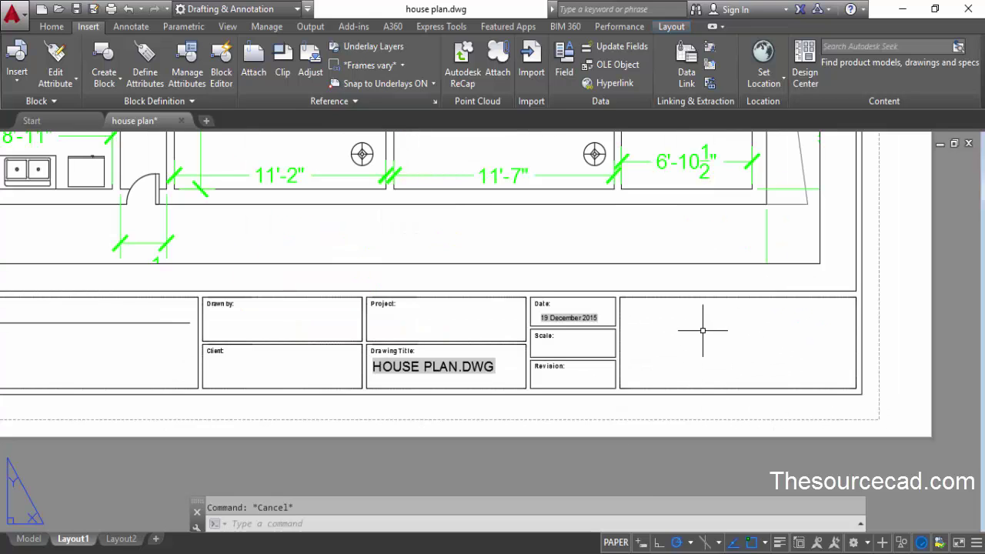
{"action": "middle_click", "coordinate": [471, 361]}
{"action": "scroll", "coordinate": [542, 370], "scroll_direction": "up", "scroll_amount": 3}
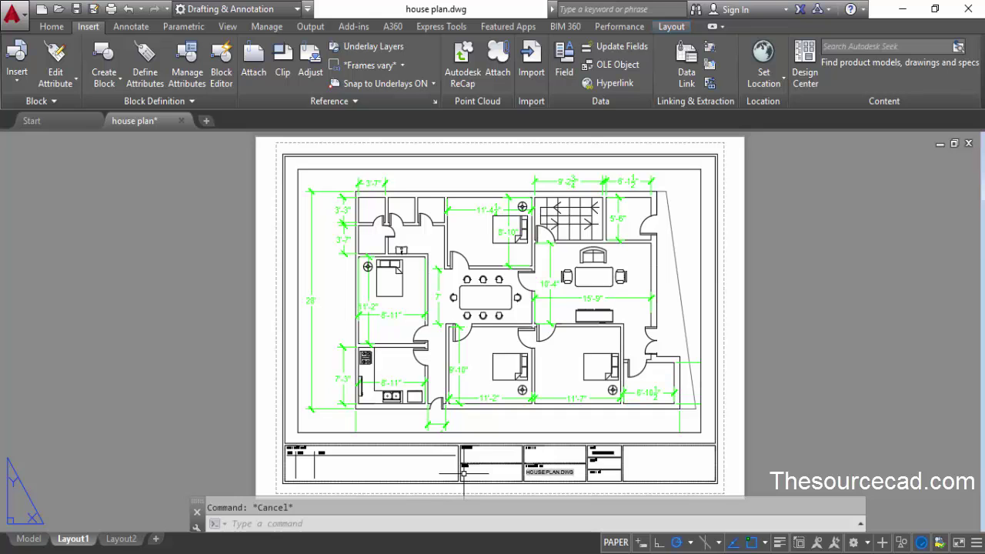
{"action": "left_click", "coordinate": [111, 10]}
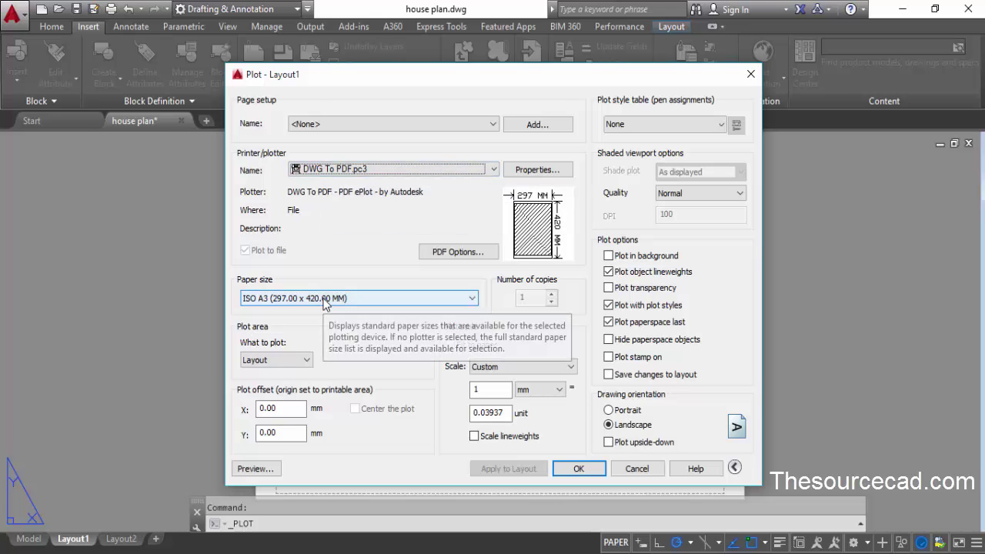
Step: Accept the plot settings and save house plan-Layout1.pdf in the Desktop folder
{"action": "left_click", "coordinate": [577, 471]}
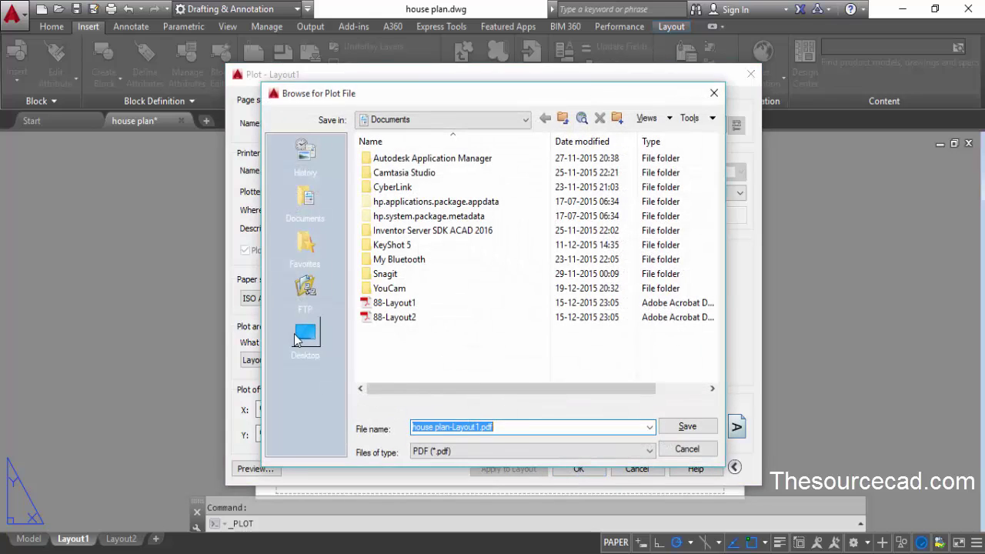
{"action": "left_click", "coordinate": [304, 339]}
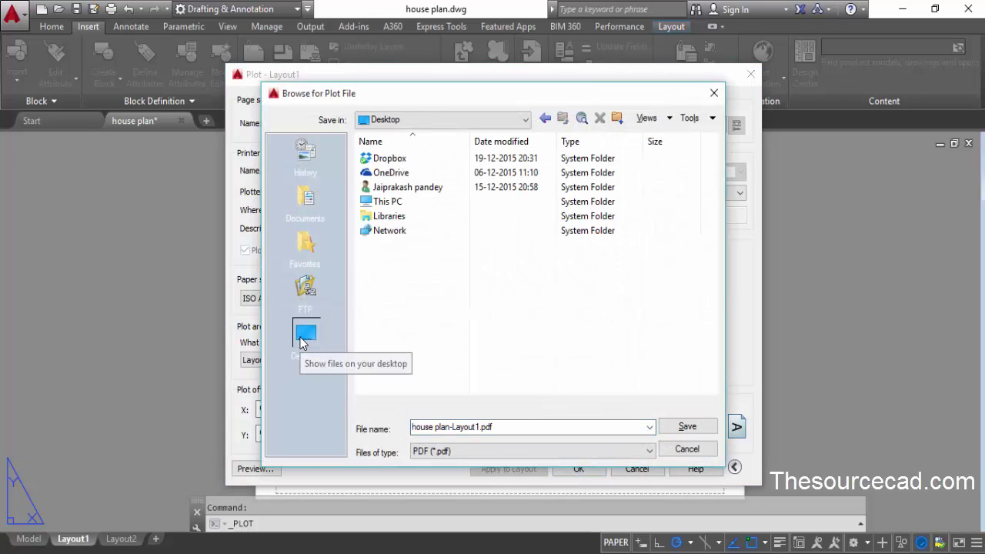
{"action": "left_click", "coordinate": [686, 427]}
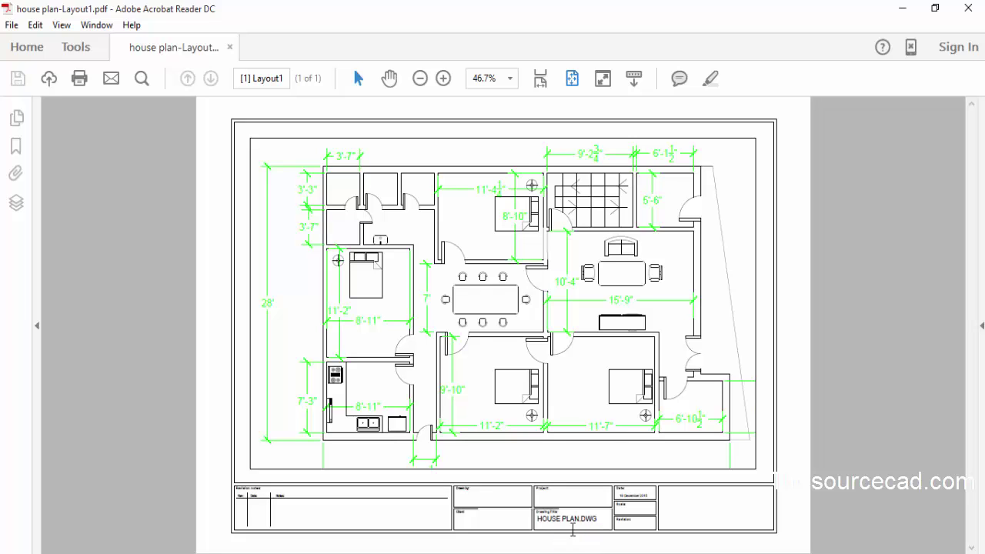
Step: Zoom the PDF to 200% on the title block to check the 19 December 2015 date and HOUSE PLAN.DWG title
{"action": "scroll", "coordinate": [585, 523], "scroll_direction": "up", "scroll_amount": 4, "text": "ctrl"}
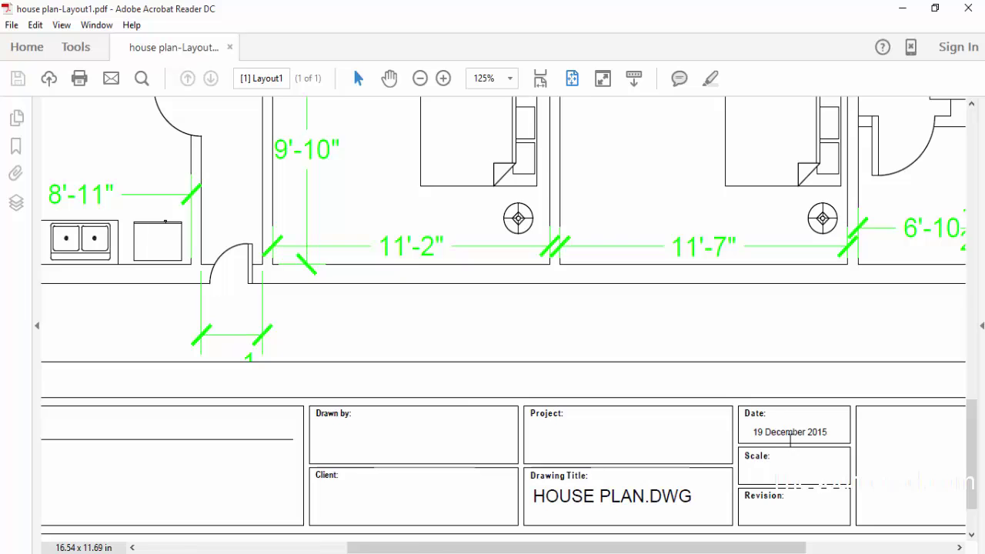
{"action": "scroll", "coordinate": [792, 439], "scroll_direction": "up", "scroll_amount": 2, "text": "ctrl"}
{"action": "scroll", "coordinate": [974, 454], "scroll_direction": "down", "scroll_amount": 3}
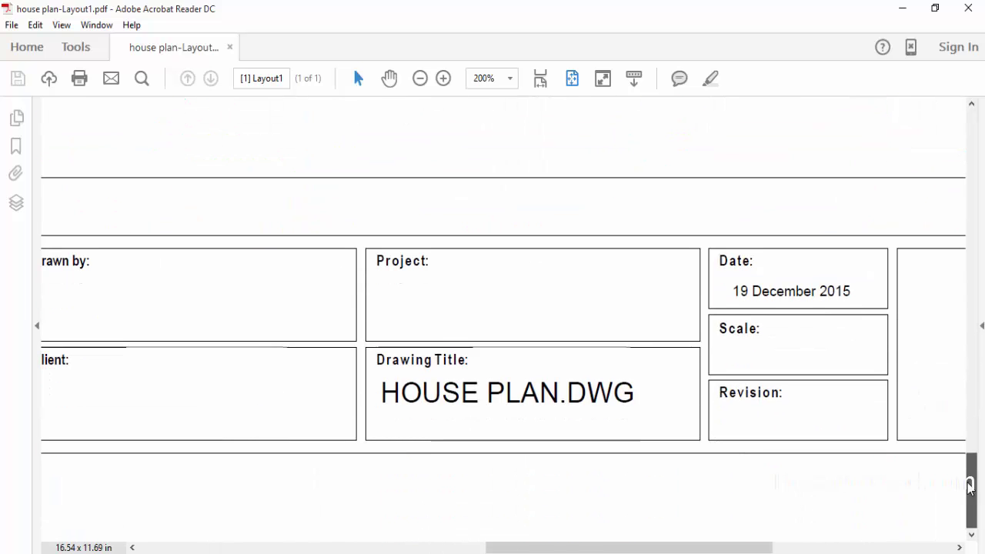